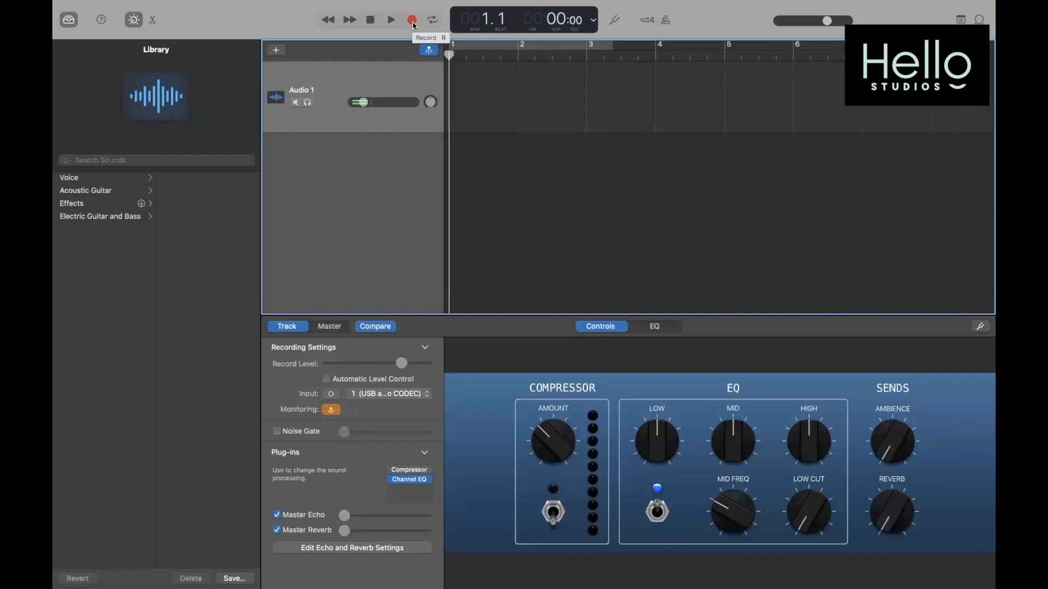
# Record a short voice clip of about four seconds on Audio 1, stop, and return the playhead to the start
pyautogui.click(413, 22)
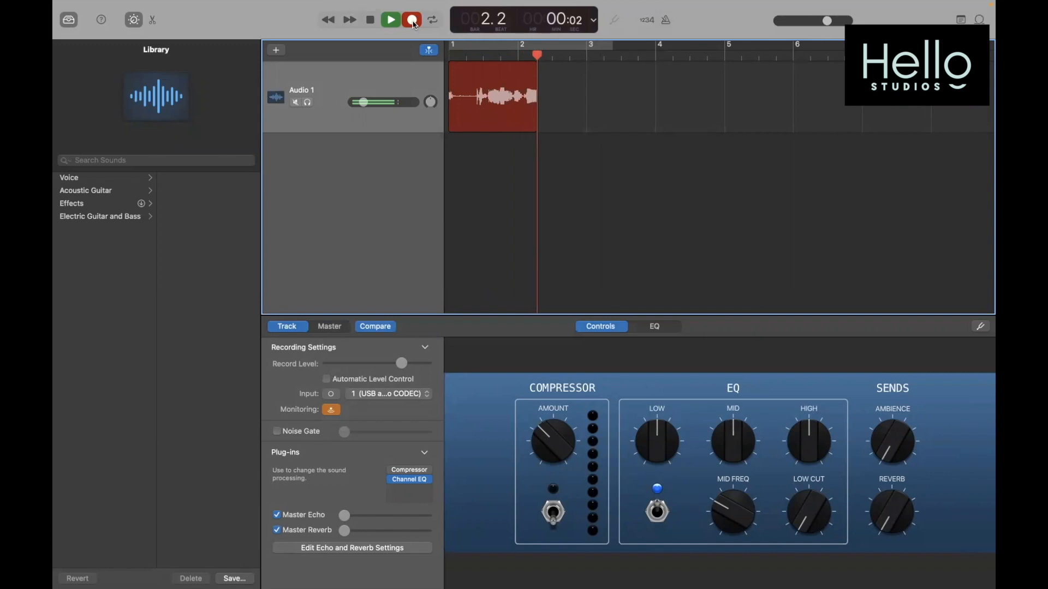
pyautogui.click(413, 21)
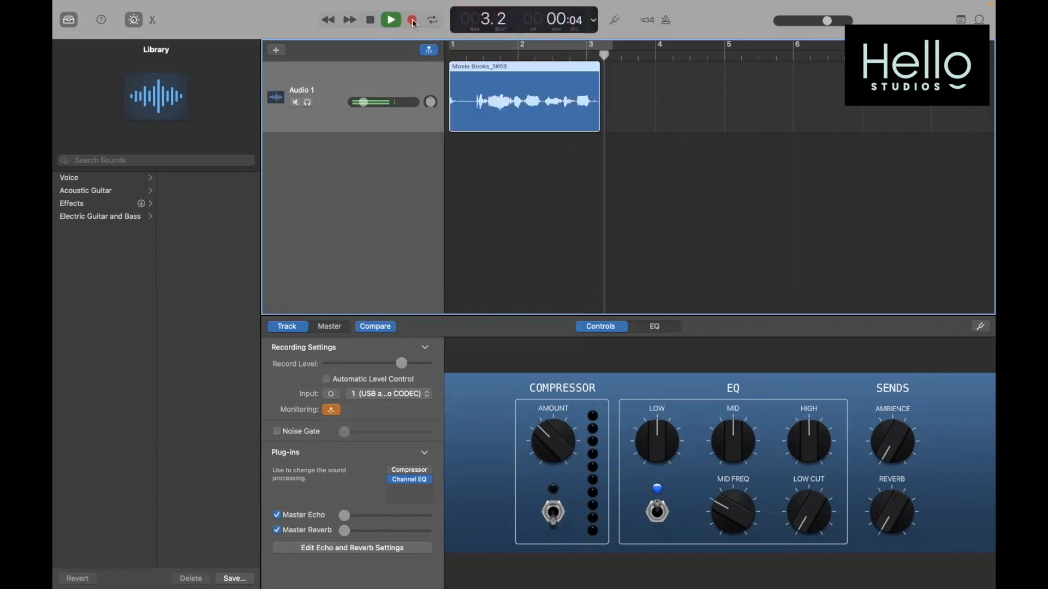
pyautogui.press('space')
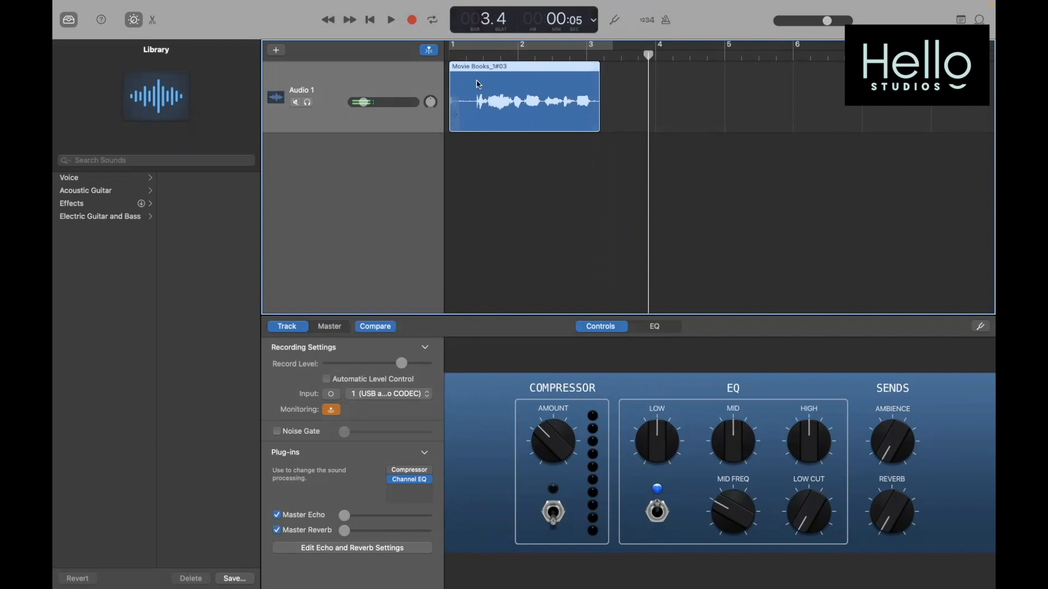
pyautogui.moveTo(516, 55); pyautogui.dragTo(439, 58)
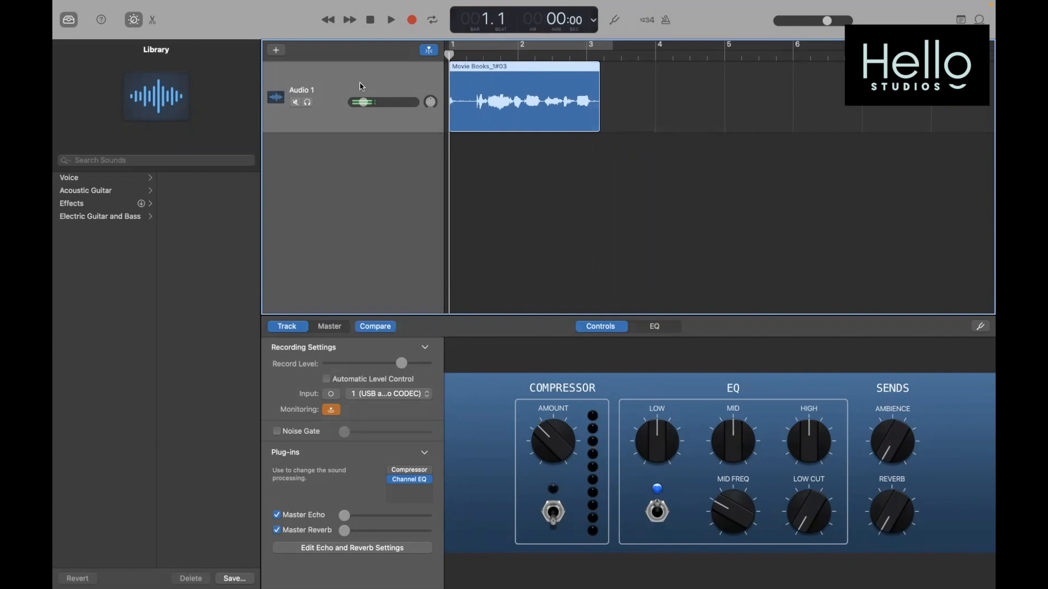
# Mute and unmute the Audio 1 track, and switch its solo on and off
pyautogui.click(296, 103)
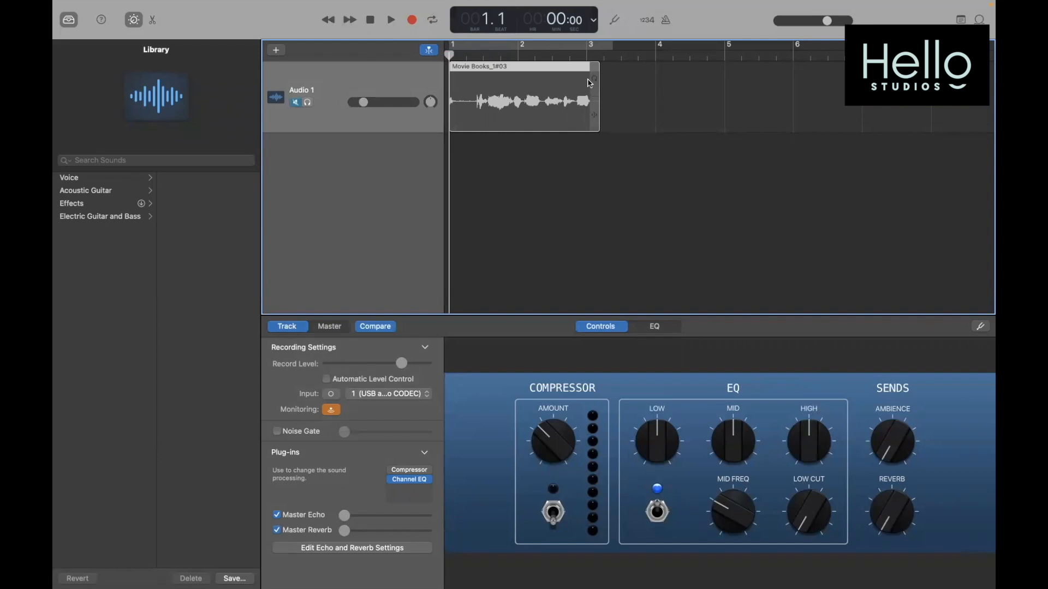
pyautogui.click(297, 103)
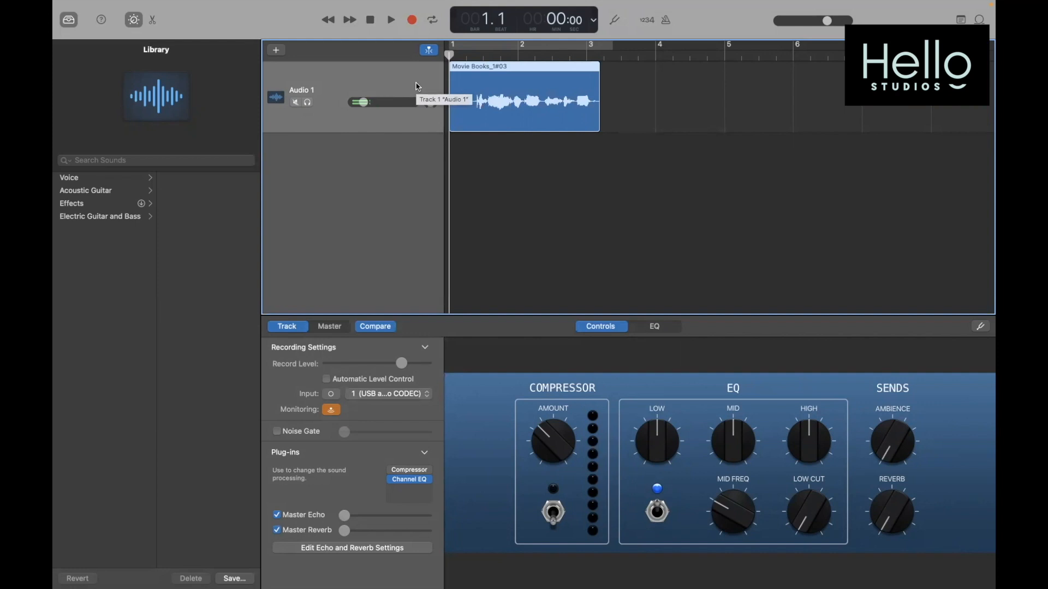
pyautogui.click(307, 103)
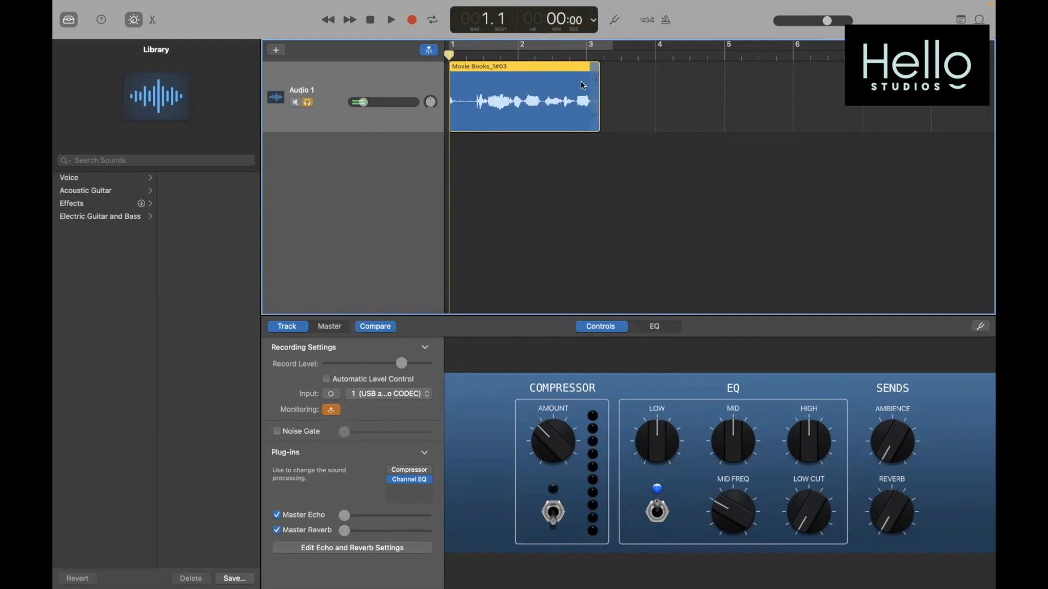
pyautogui.click(308, 102)
# Raise the Audio 1 track volume to about 0 dB
pyautogui.moveTo(364, 102); pyautogui.dragTo(398, 102)
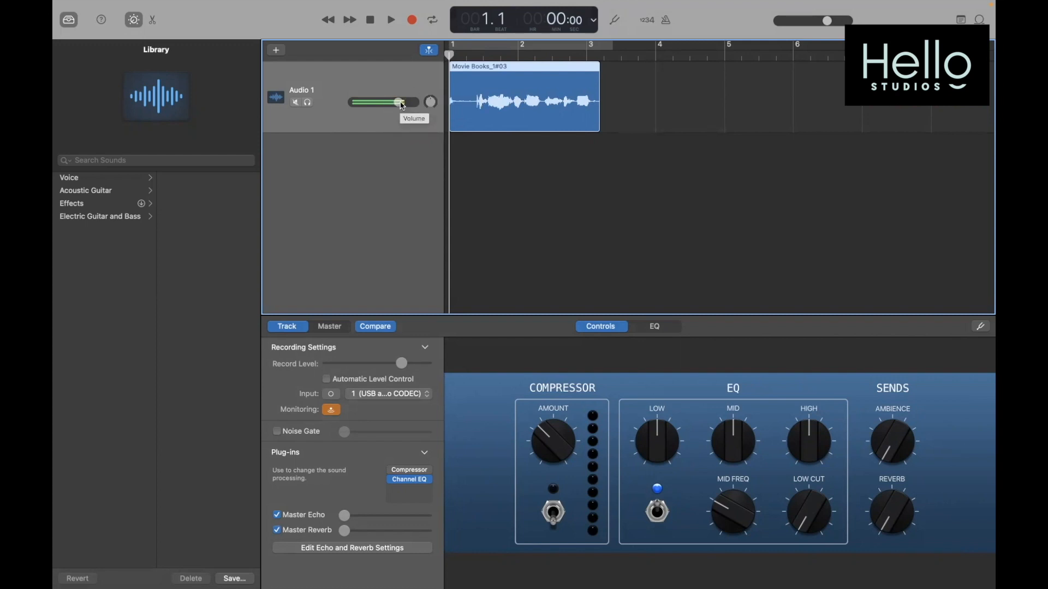
pyautogui.moveTo(399, 102)
pyautogui.mouseDown()
pyautogui.moveTo(381, 102)
pyautogui.moveTo(395, 102)
pyautogui.mouseUp()
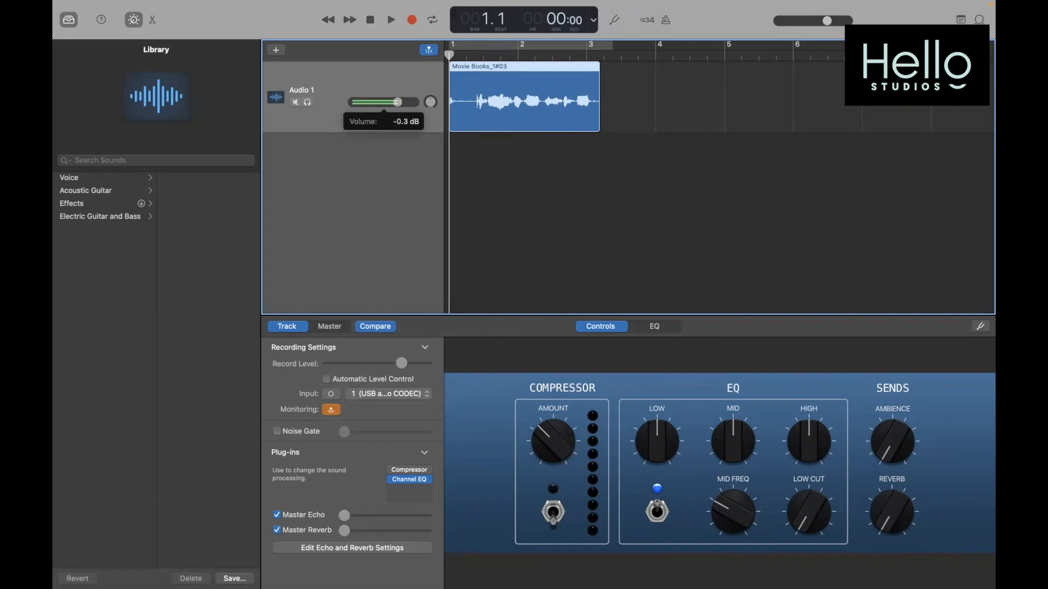
pyautogui.moveTo(397, 102); pyautogui.dragTo(431, 118)
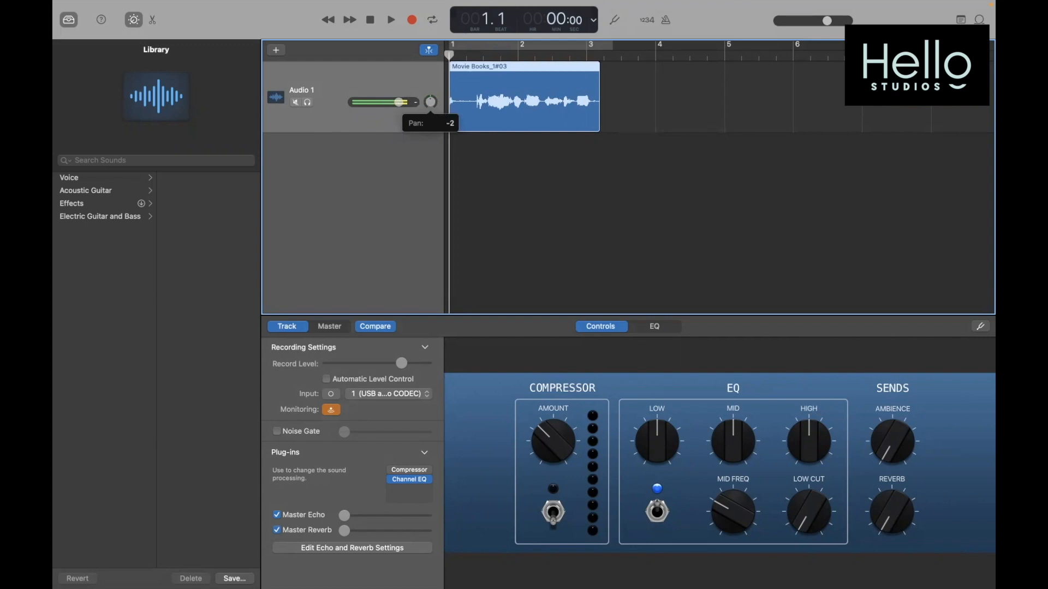
# Set the Audio 1 track's pan to 0 so it is centred
pyautogui.moveTo(431, 102); pyautogui.dragTo(430, 99)
pyautogui.doubleClick(431, 102)
pyautogui.write('0')
pyautogui.press('Return')
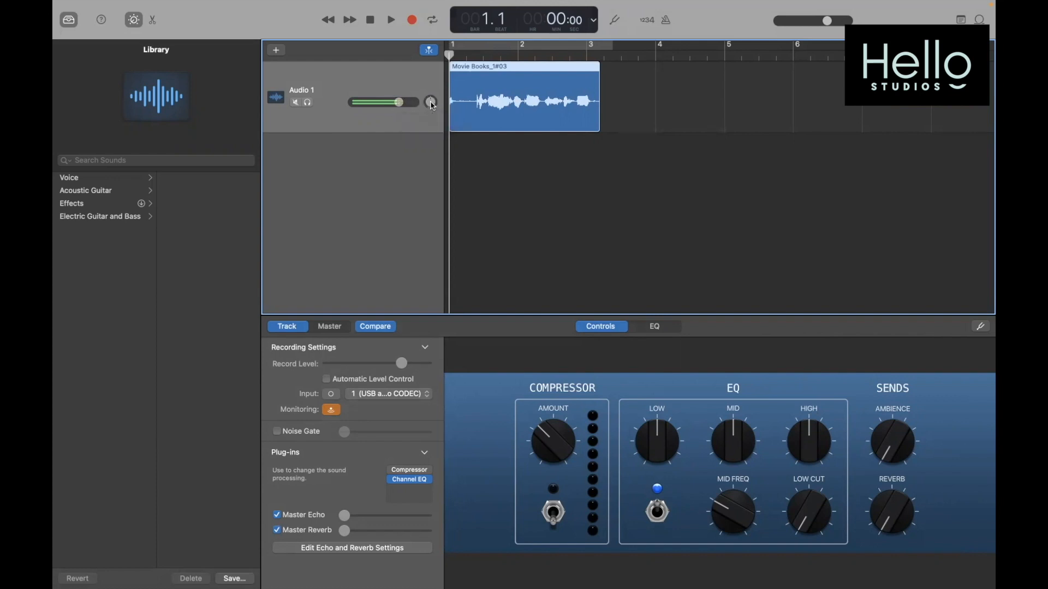
pyautogui.click(431, 99)
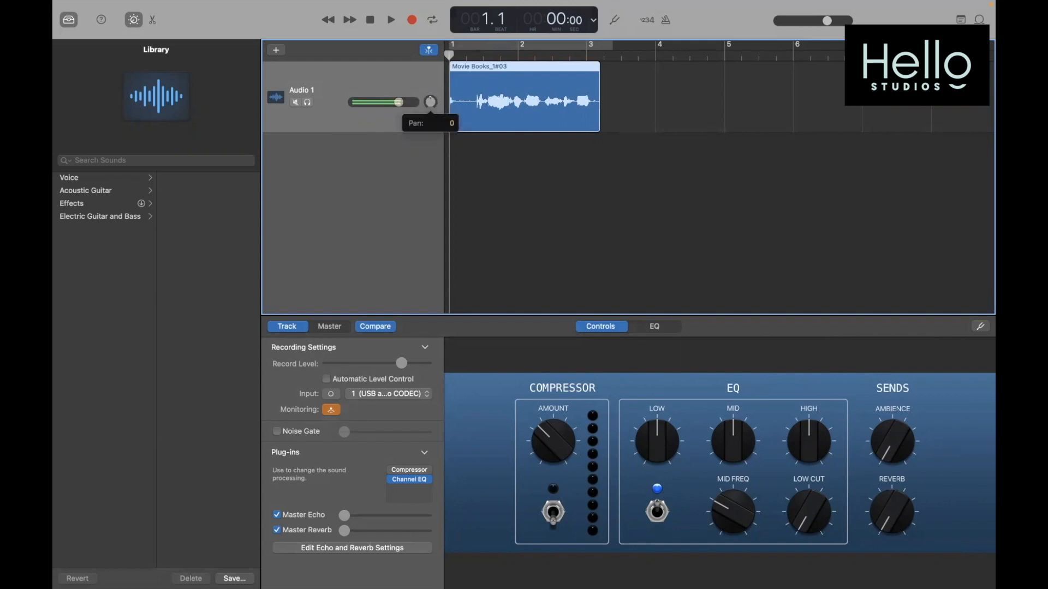
pyautogui.click(430, 100)
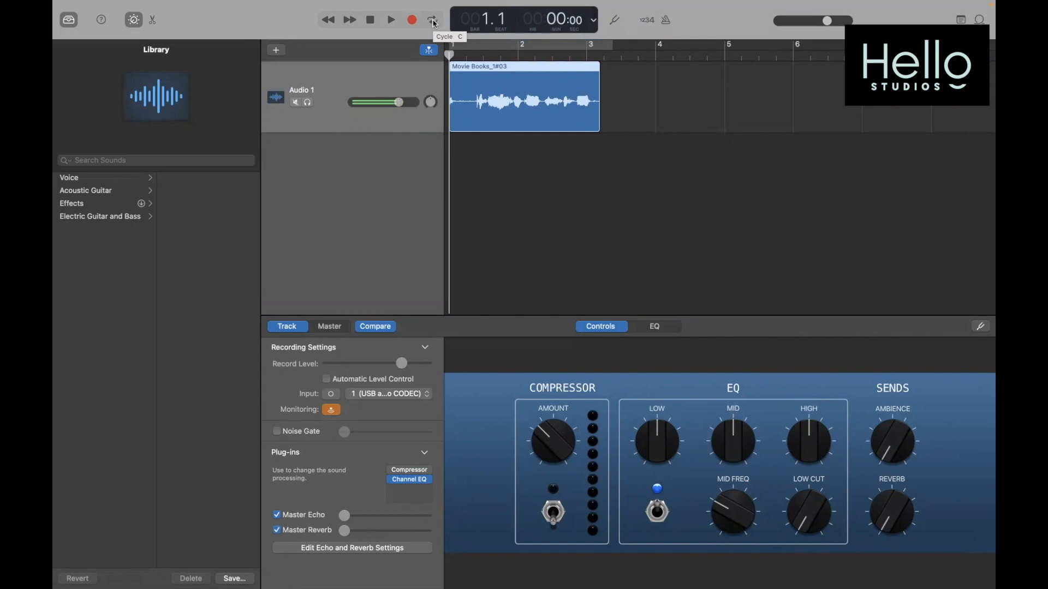
# Shorten the cycle region to the end of the recorded clip and preview it briefly, leaving cycle mode off
pyautogui.click(435, 22)
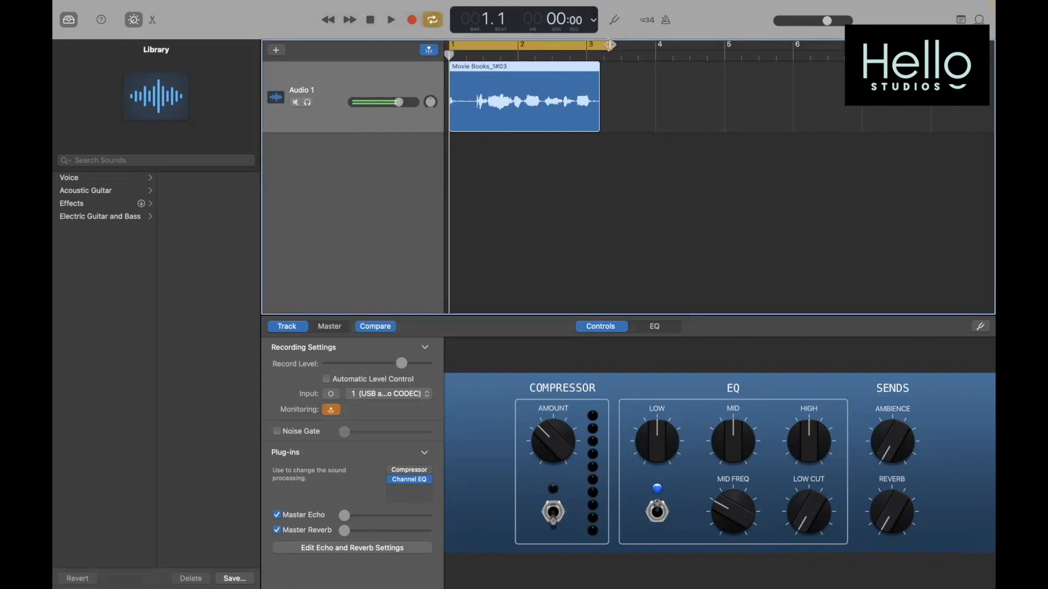
pyautogui.moveTo(614, 44)
pyautogui.mouseDown()
pyautogui.moveTo(636, 45)
pyautogui.moveTo(601, 42)
pyautogui.mouseUp()
pyautogui.press('space')
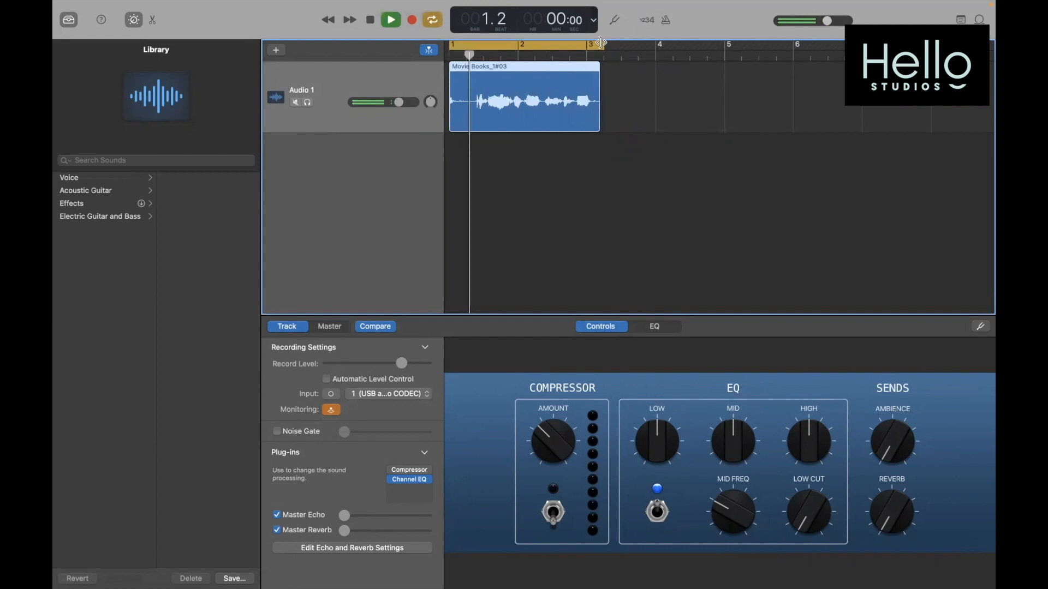
pyautogui.press('space')
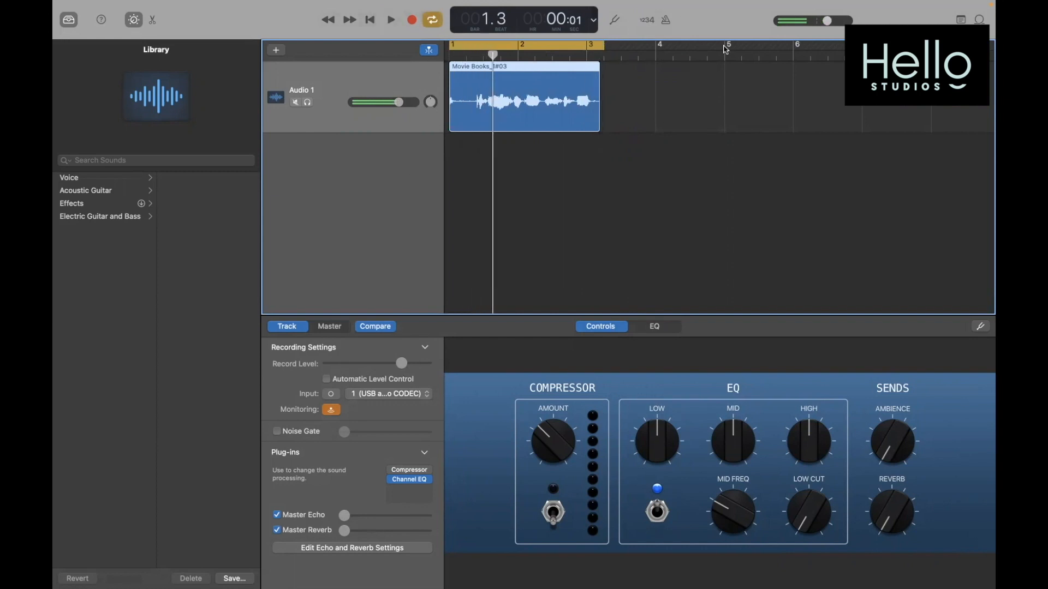
pyautogui.click(535, 47)
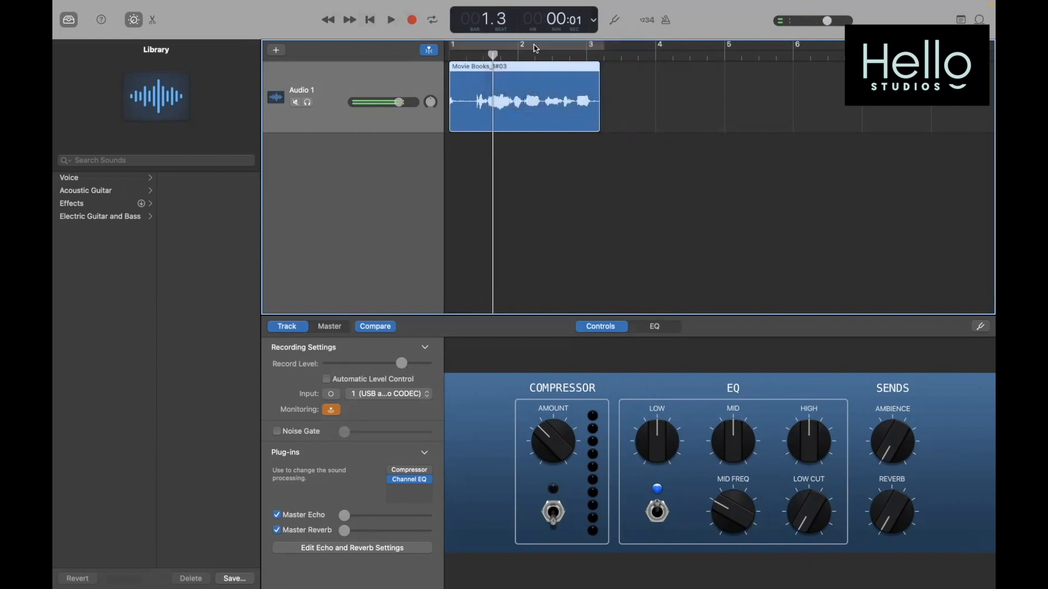
# Switch the project display to Beats & Project and back to Beats & Time
pyautogui.click(594, 21)
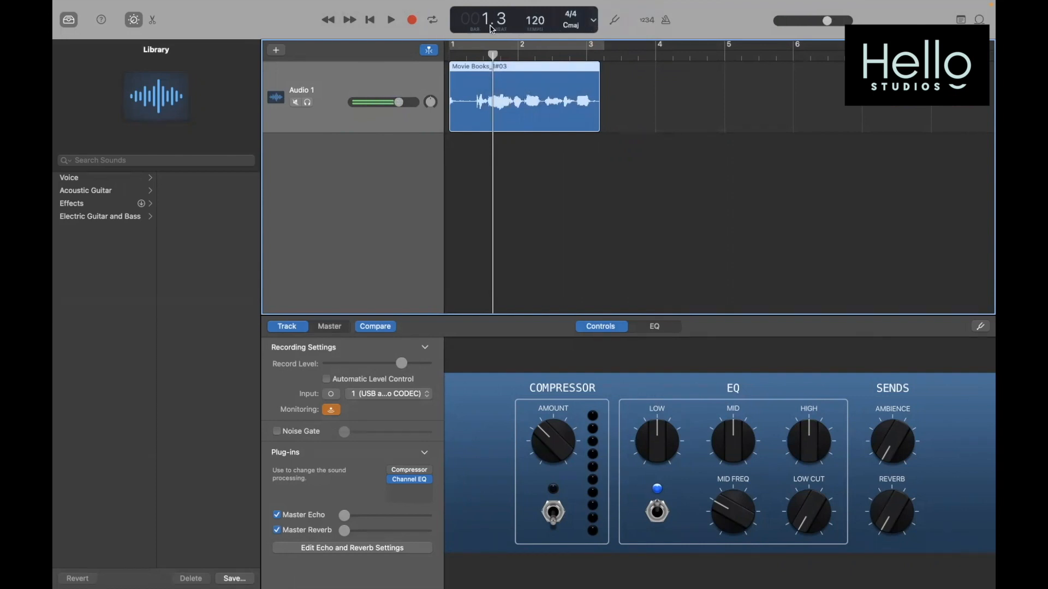
pyautogui.click(594, 22)
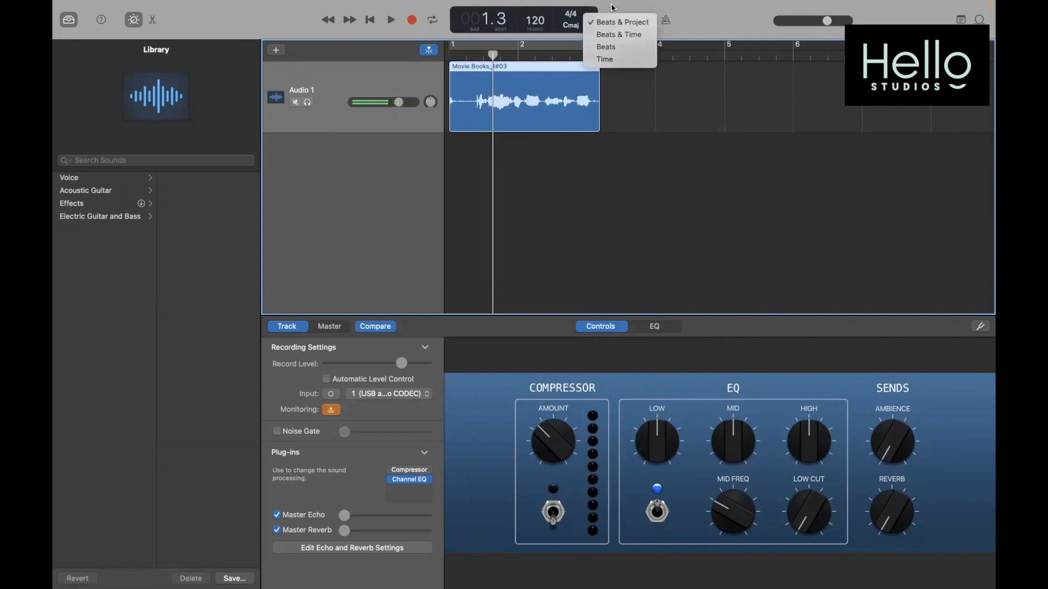
pyautogui.click(611, 6)
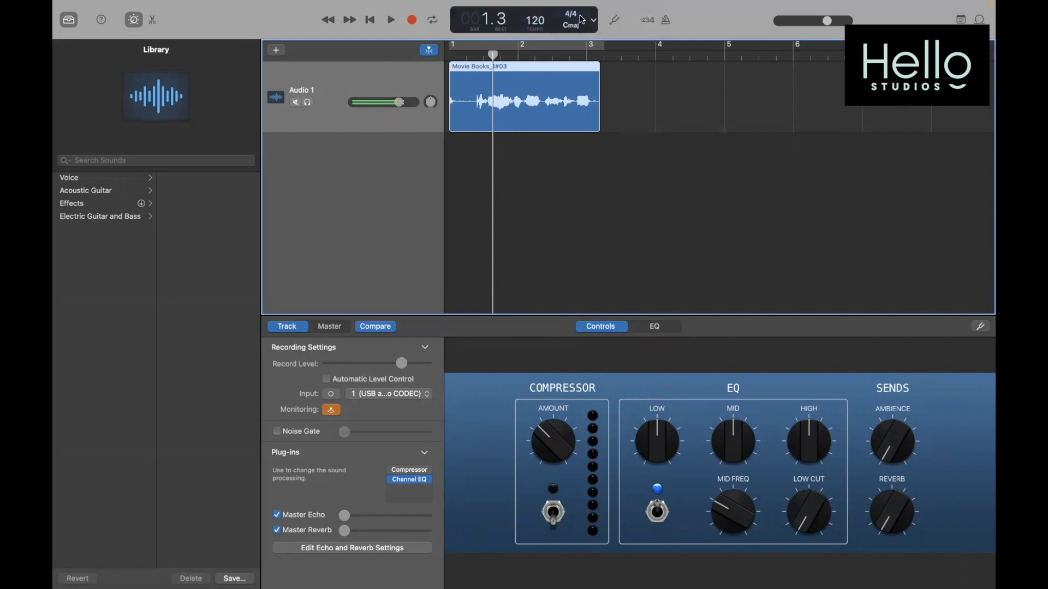
pyautogui.click(593, 26)
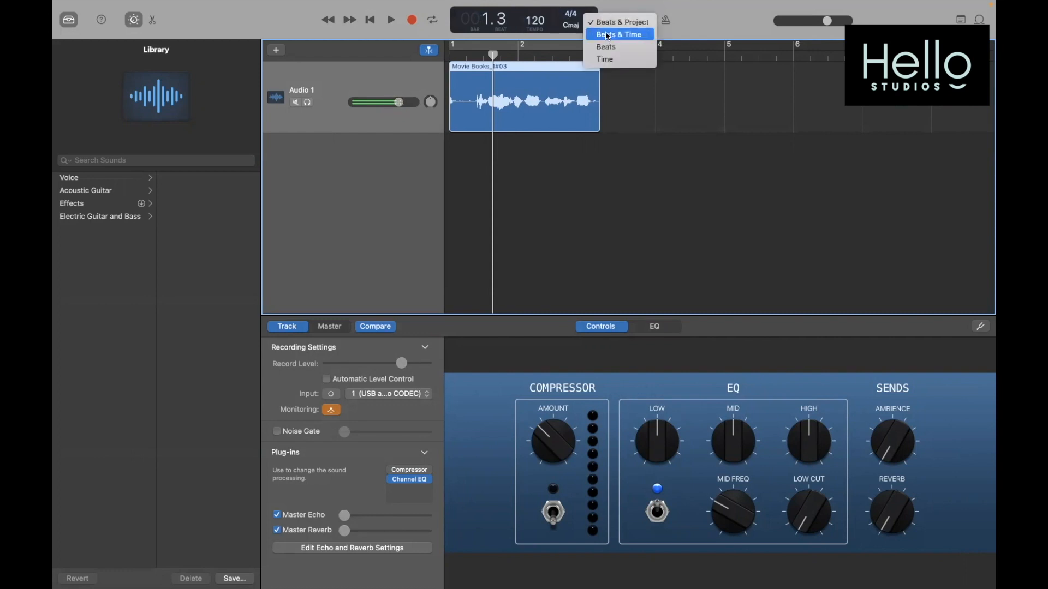
pyautogui.click(610, 36)
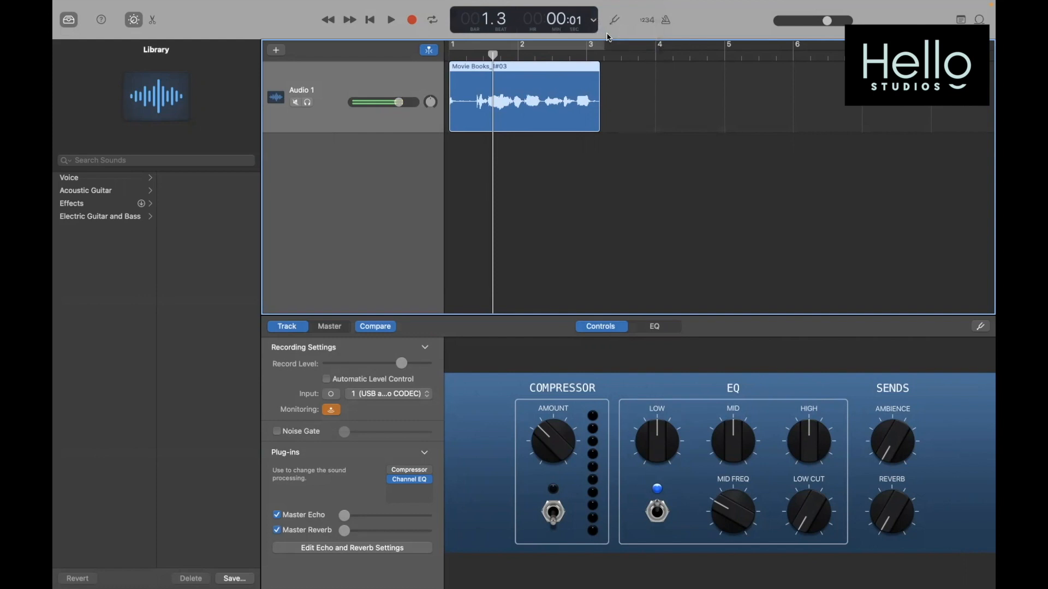
# Move the playhead to bar 1, beat 4 and set the project display to Time
pyautogui.moveTo(538, 54); pyautogui.dragTo(502, 53)
pyautogui.click(593, 22)
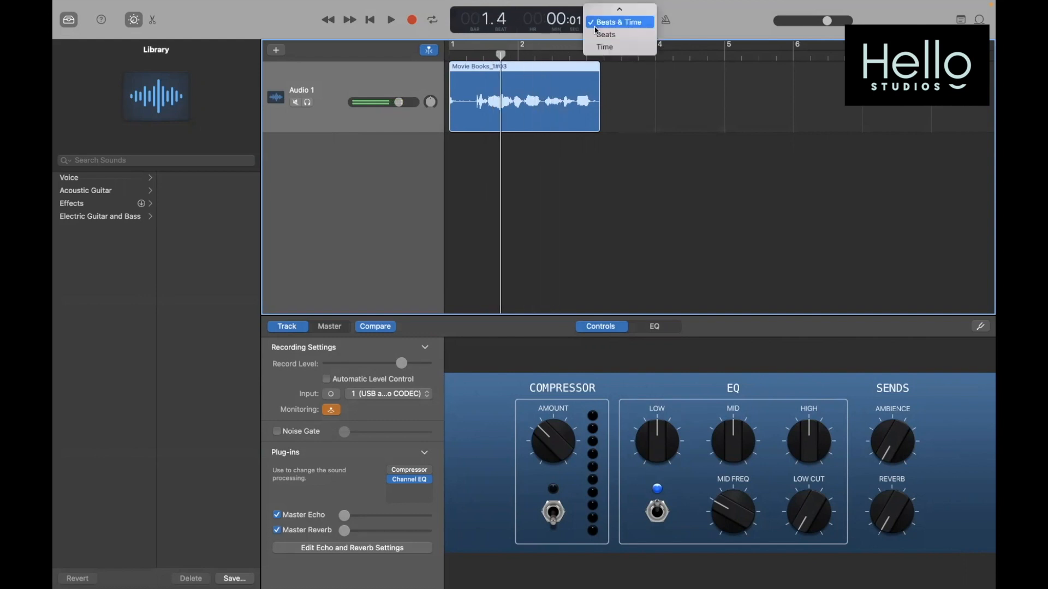
pyautogui.click(601, 48)
# Switch the project display to Beats and return it to Time
pyautogui.click(594, 22)
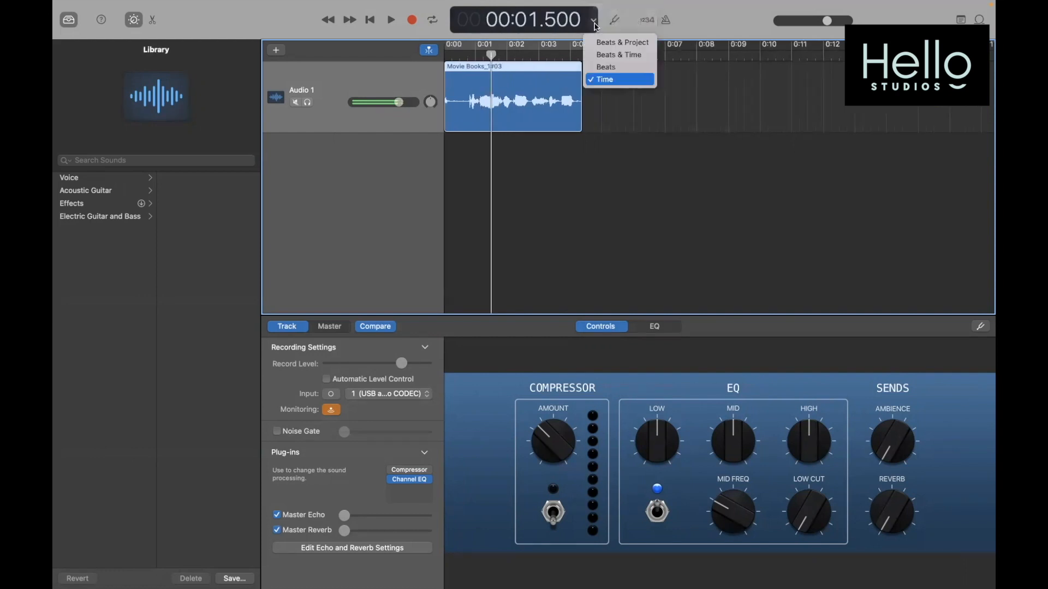
pyautogui.click(606, 67)
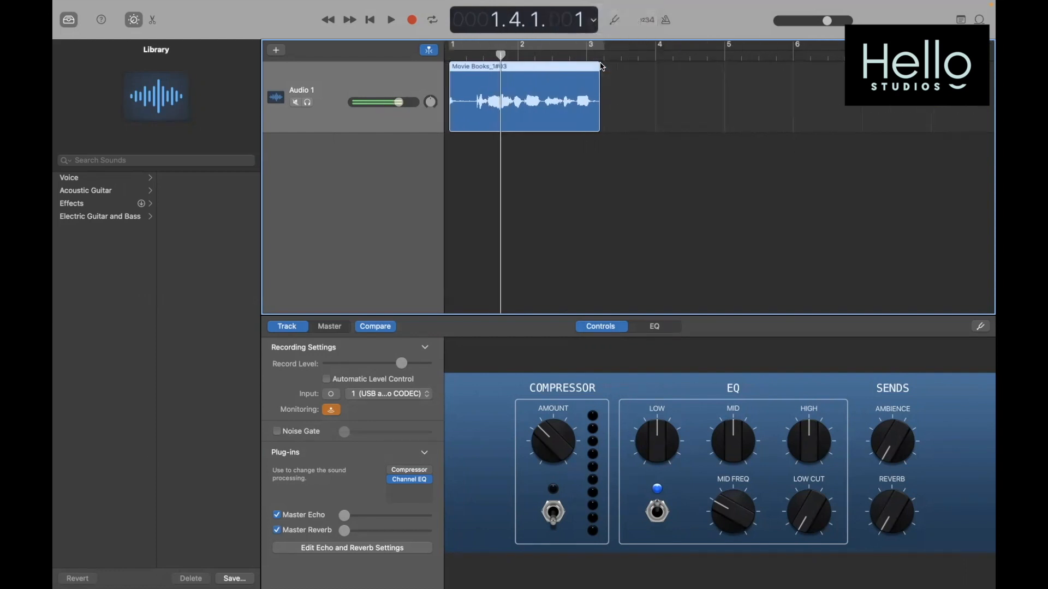
pyautogui.click(593, 21)
pyautogui.click(600, 79)
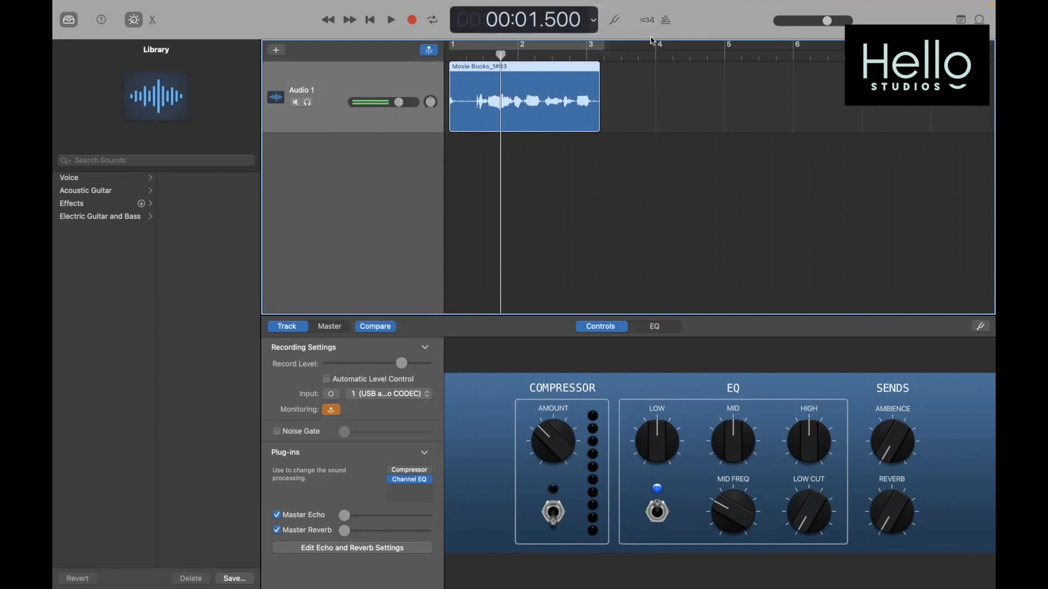
# Switch the count-in and the metronome on and off again
pyautogui.click(648, 21)
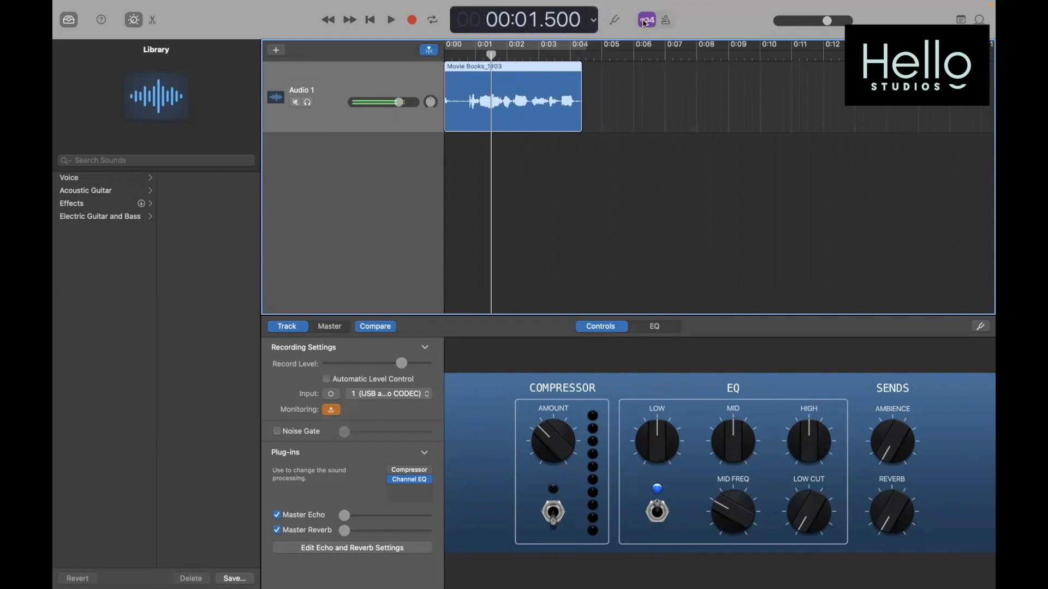
pyautogui.click(663, 22)
pyautogui.click(662, 22)
pyautogui.click(656, 21)
# Open the tuner to check the pitch of Input 1, and close it
pyautogui.click(613, 22)
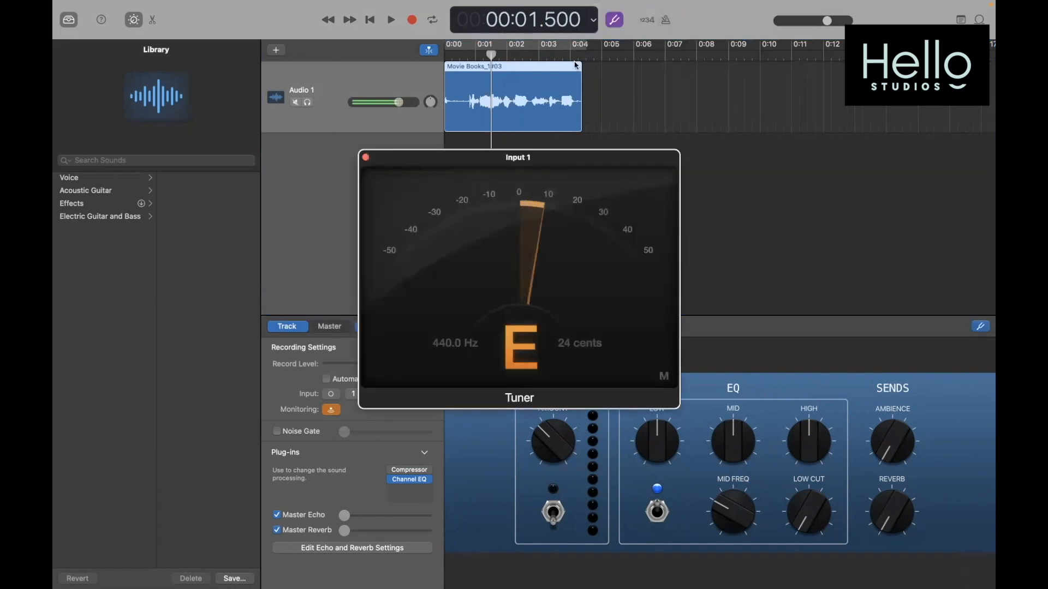
pyautogui.click(367, 158)
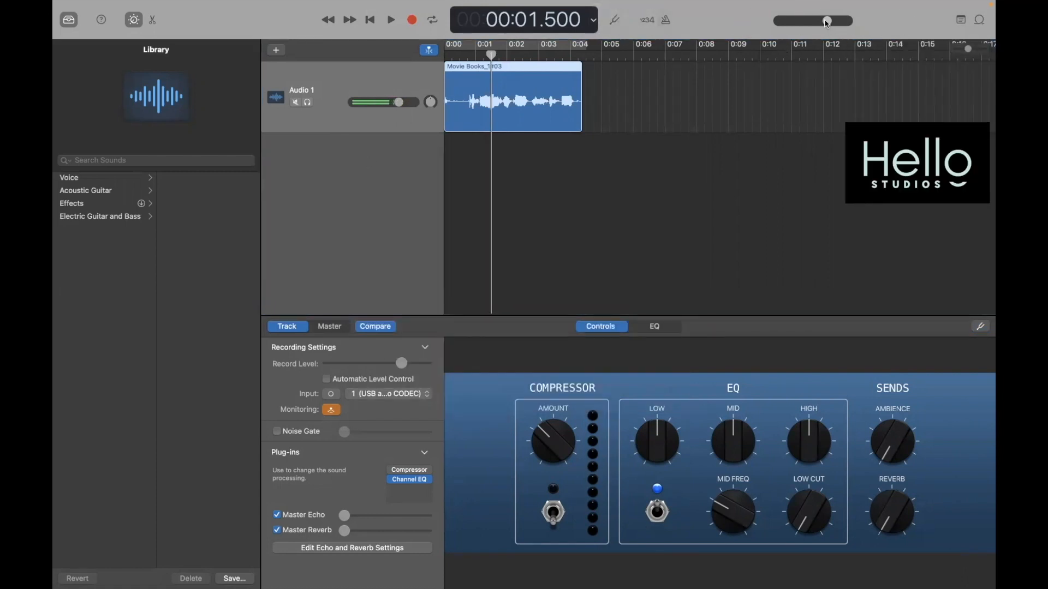
pyautogui.moveTo(826, 23)
pyautogui.moveTo(826, 23); pyautogui.dragTo(828, 20)
# Browse the list of Apple Loops in the loop browser and close it
pyautogui.click(977, 21)
pyautogui.scroll(-20, 786, 295)
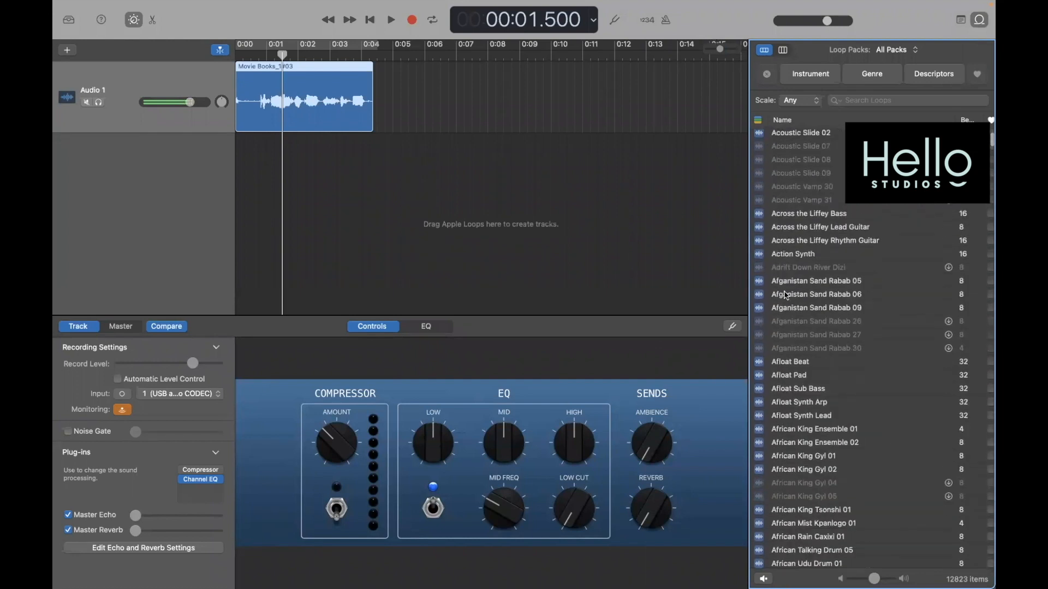
pyautogui.scroll(5, 786, 295)
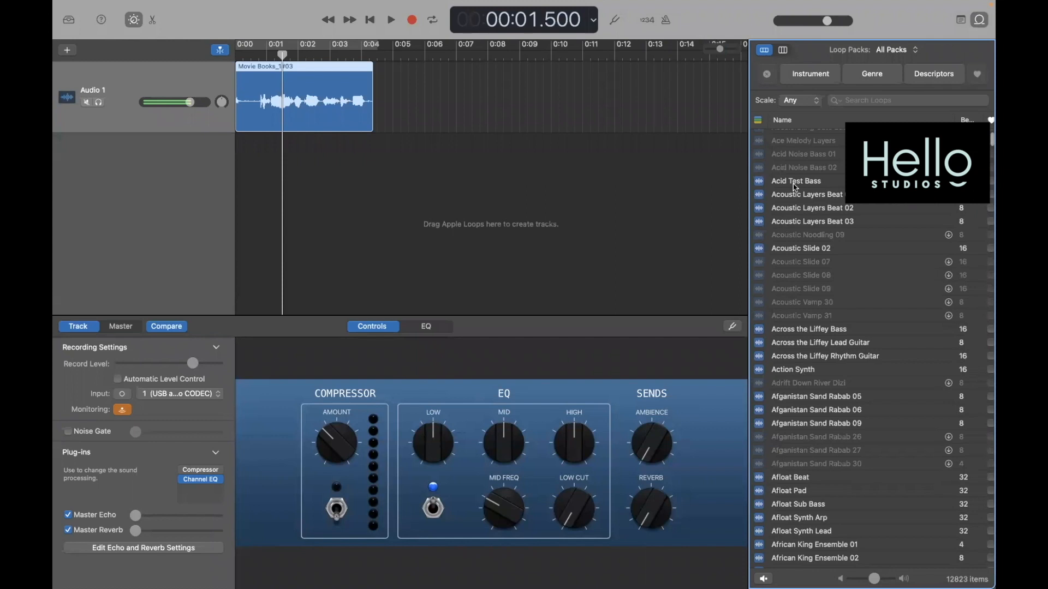
pyautogui.click(981, 20)
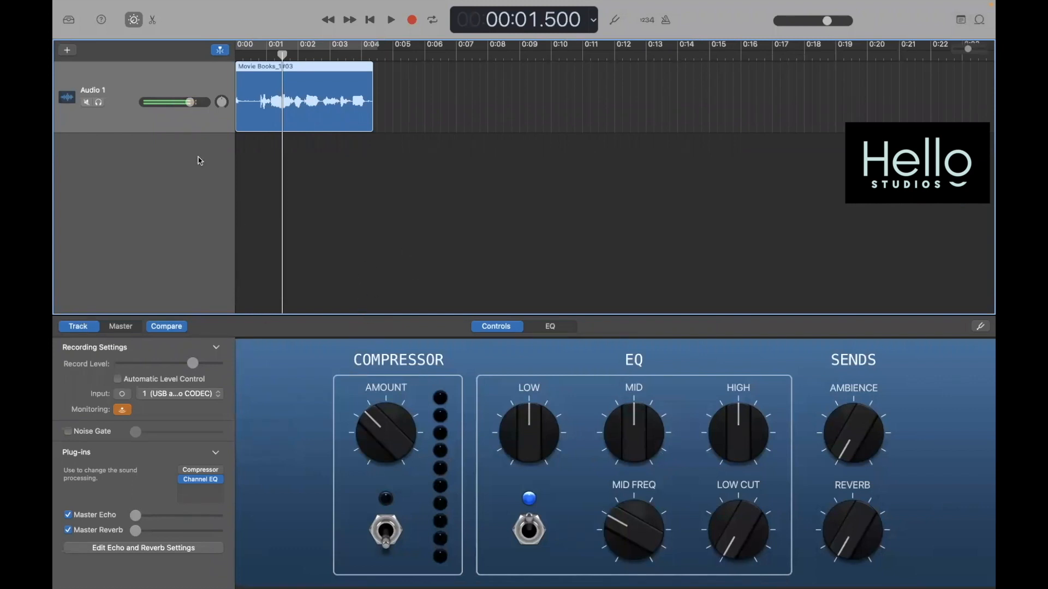
# Move the playhead back to the start of the recorded clip
pyautogui.hscroll(-2, 274, 87)
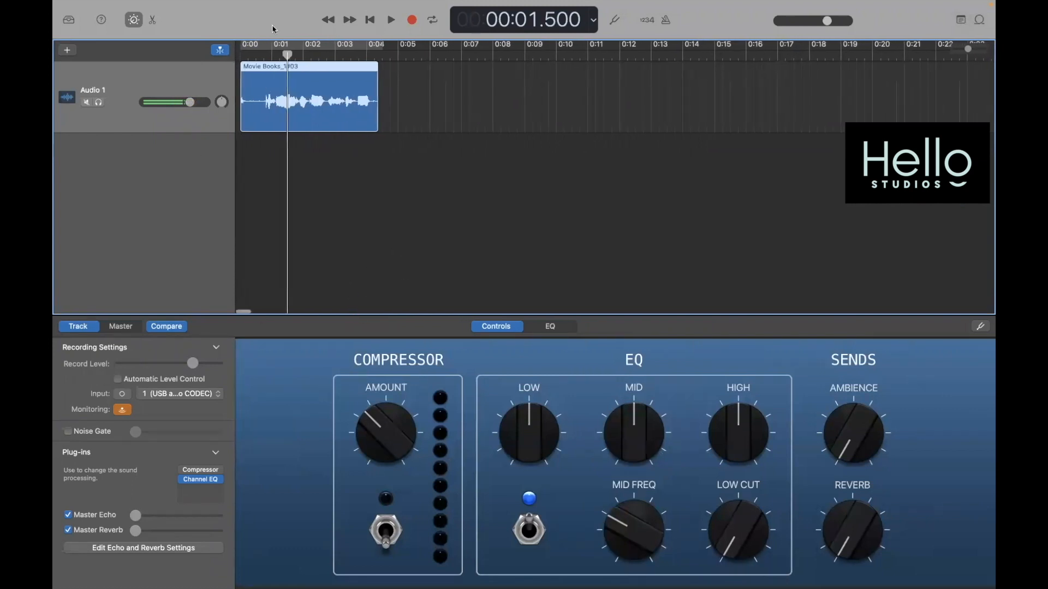
pyautogui.click(241, 56)
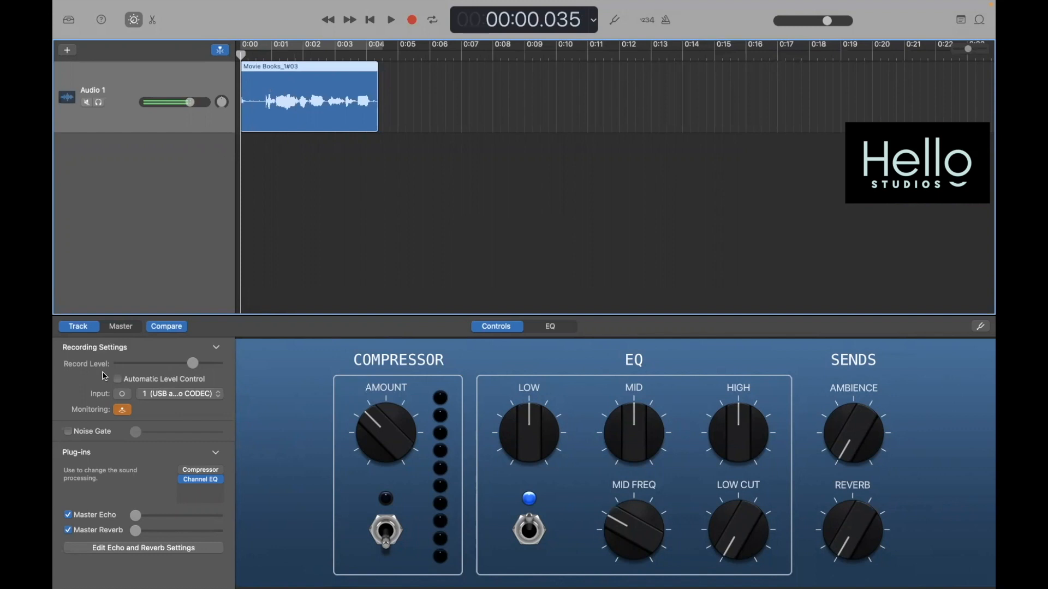
pyautogui.click(117, 394)
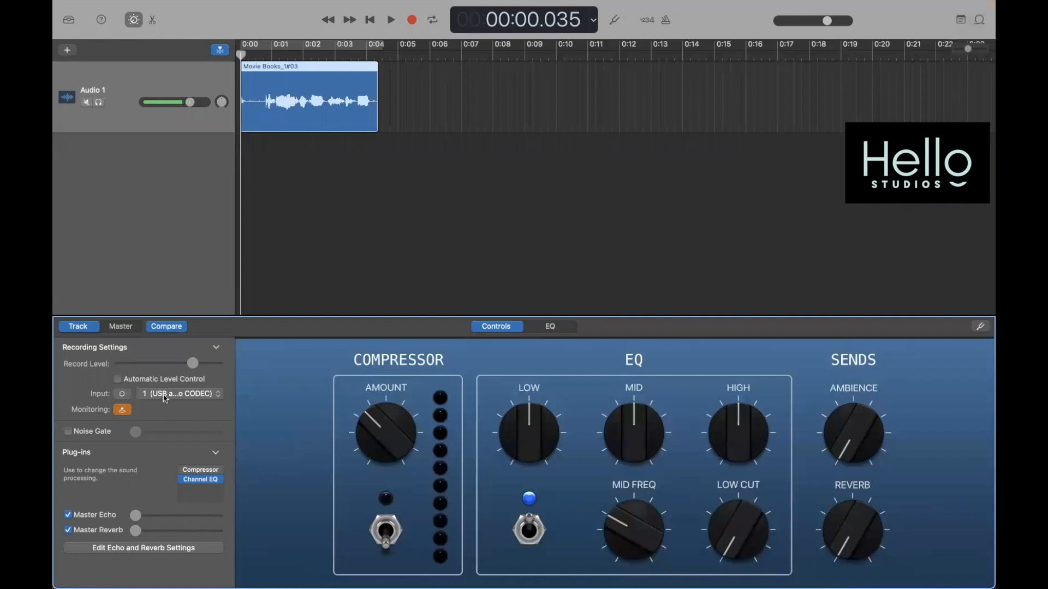
# Browse the plug-in categories for the track's empty effect slot, including the Dynamics plug-ins
pyautogui.click(201, 490)
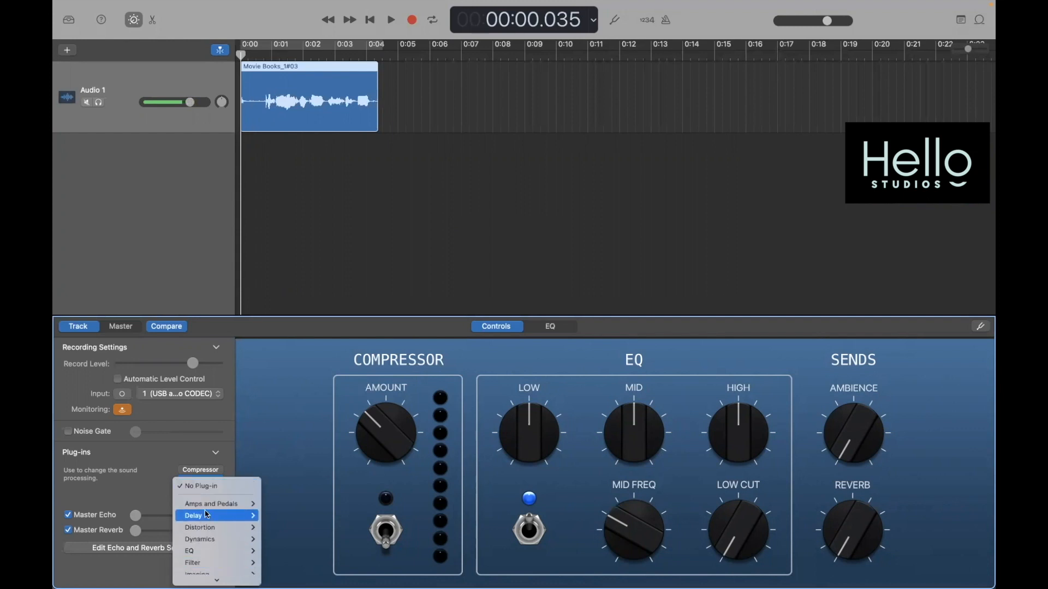
pyautogui.moveTo(206, 528)
pyautogui.scroll(-5, 207, 533)
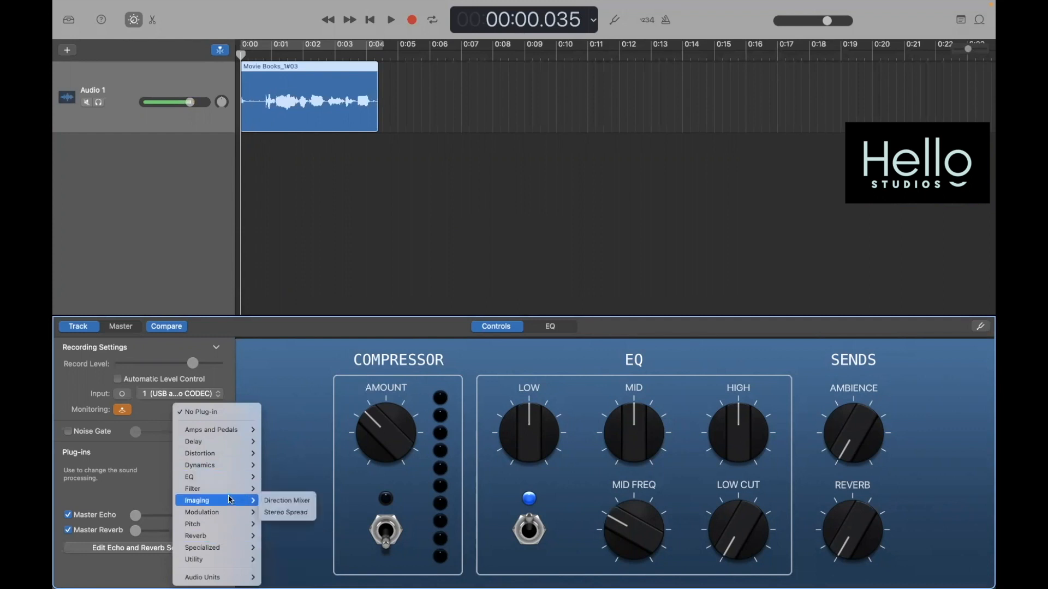
pyautogui.moveTo(229, 466)
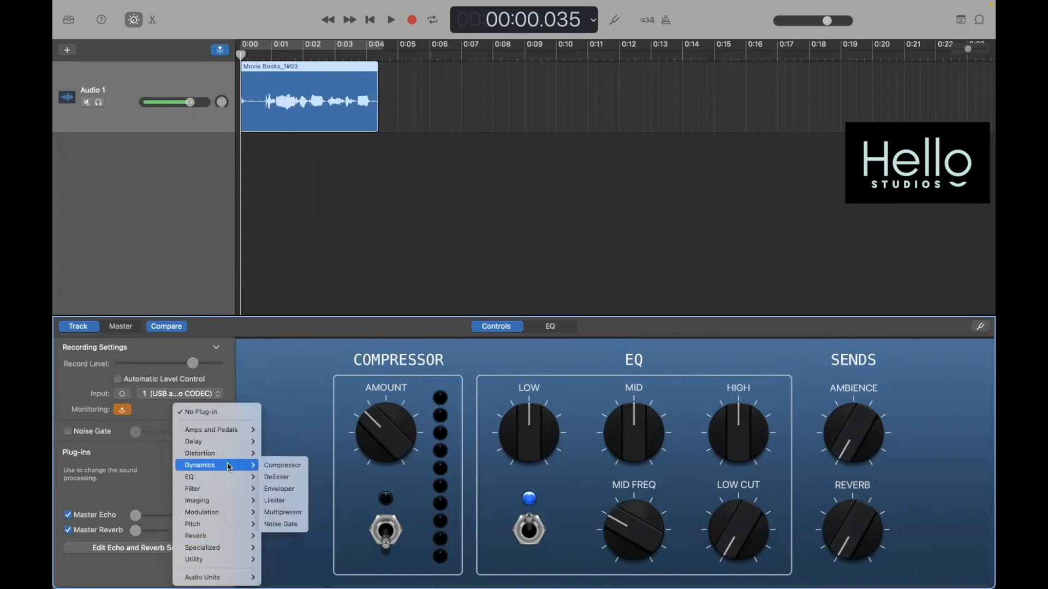
pyautogui.click(281, 468)
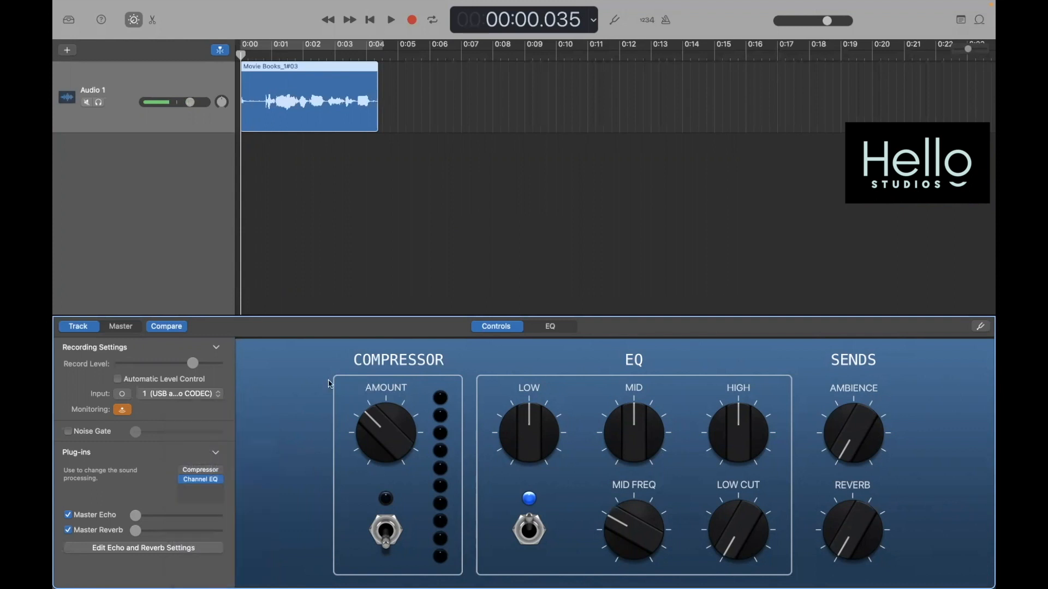
# Shape the track EQ: boost lows about 11.6 dB at 118 Hz and highs 9.4 dB at 6100 Hz, cut mids 3.1 dB at 505 Hz
pyautogui.click(550, 328)
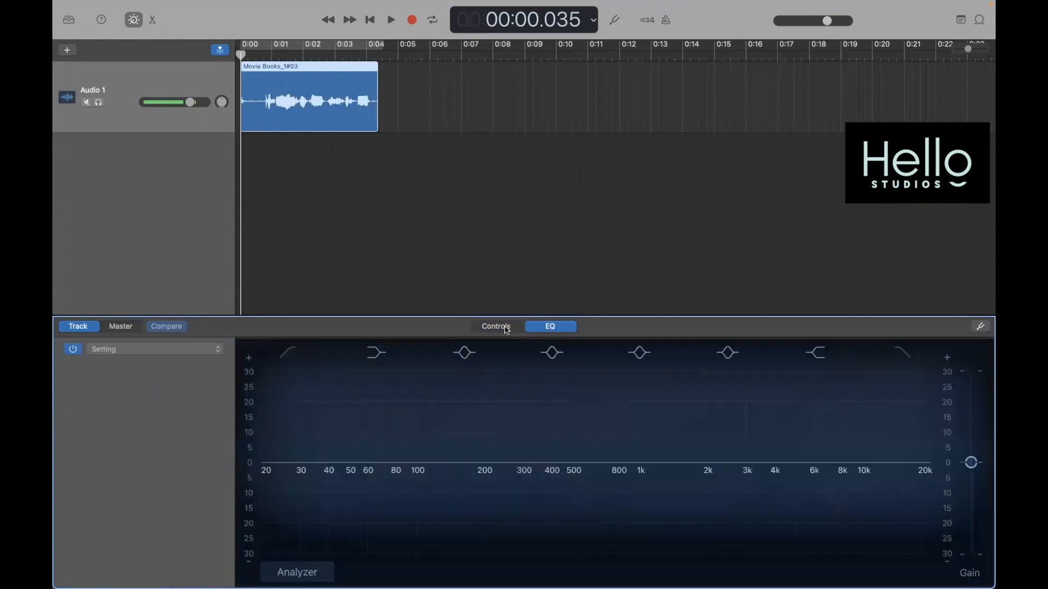
pyautogui.moveTo(447, 449)
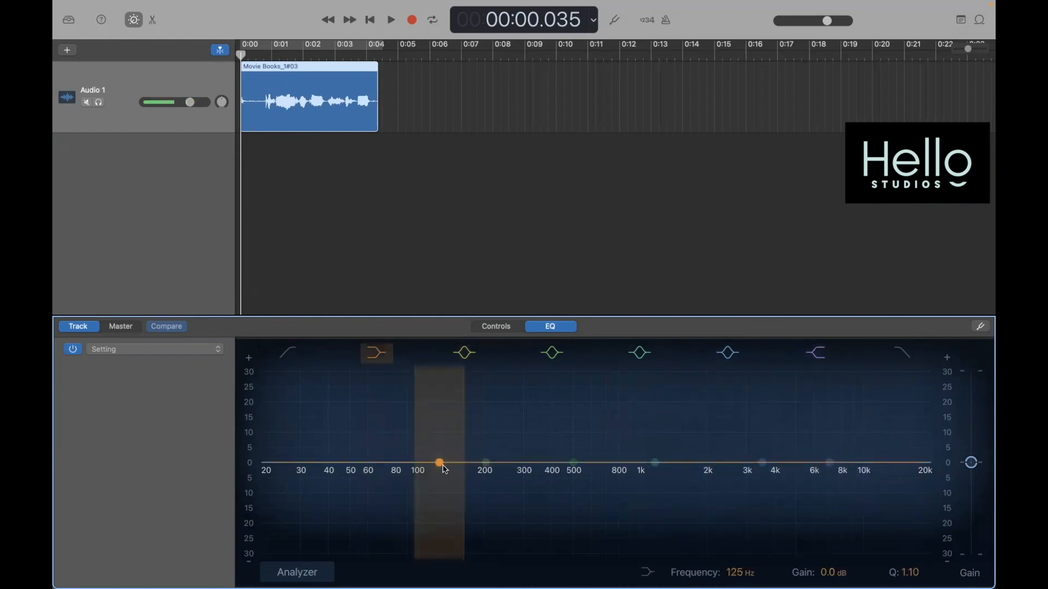
pyautogui.moveTo(438, 462); pyautogui.dragTo(434, 423)
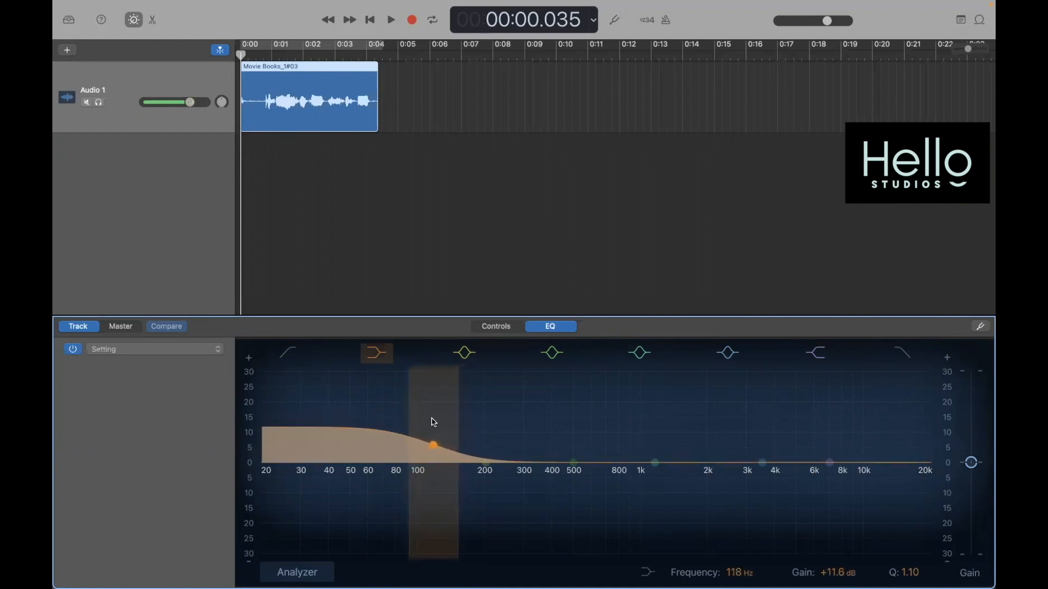
pyautogui.moveTo(828, 459); pyautogui.dragTo(816, 428)
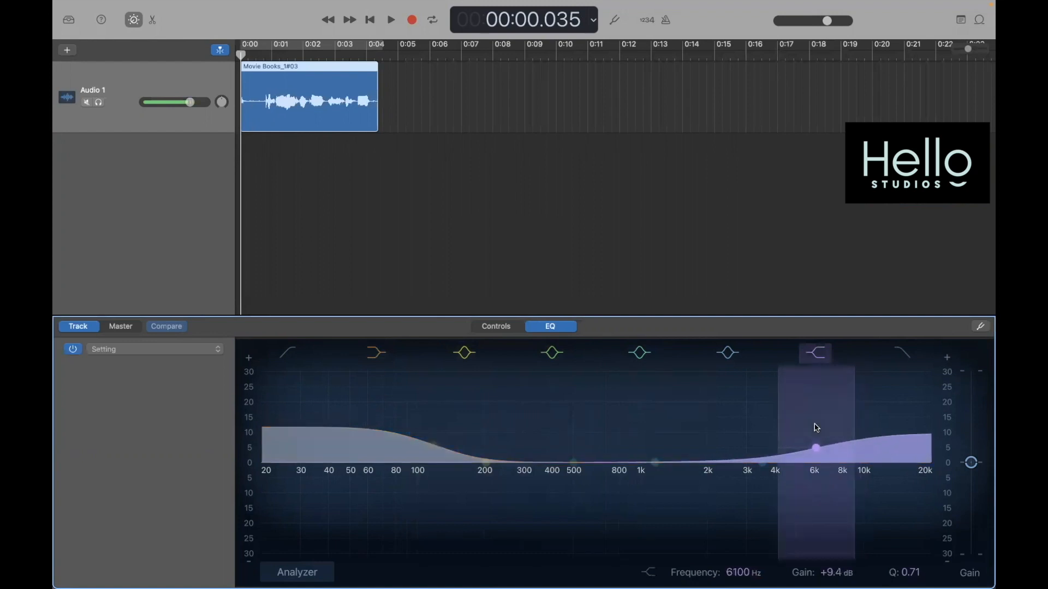
pyautogui.moveTo(573, 464); pyautogui.dragTo(582, 483)
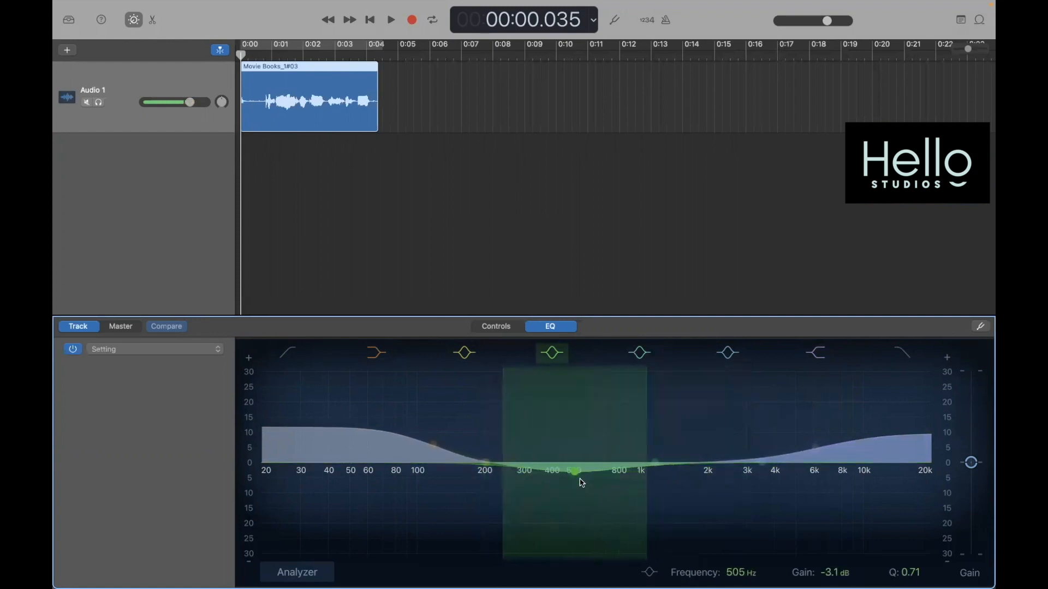
# Look through the master channel's EQ, output controls and Master Echo effect settings
pyautogui.click(118, 326)
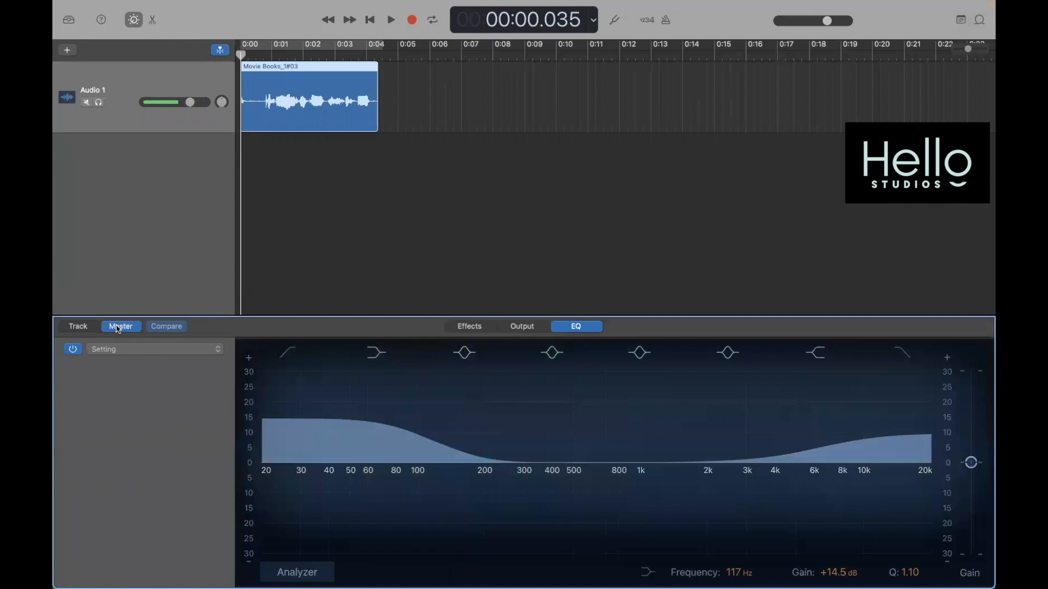
pyautogui.click(523, 326)
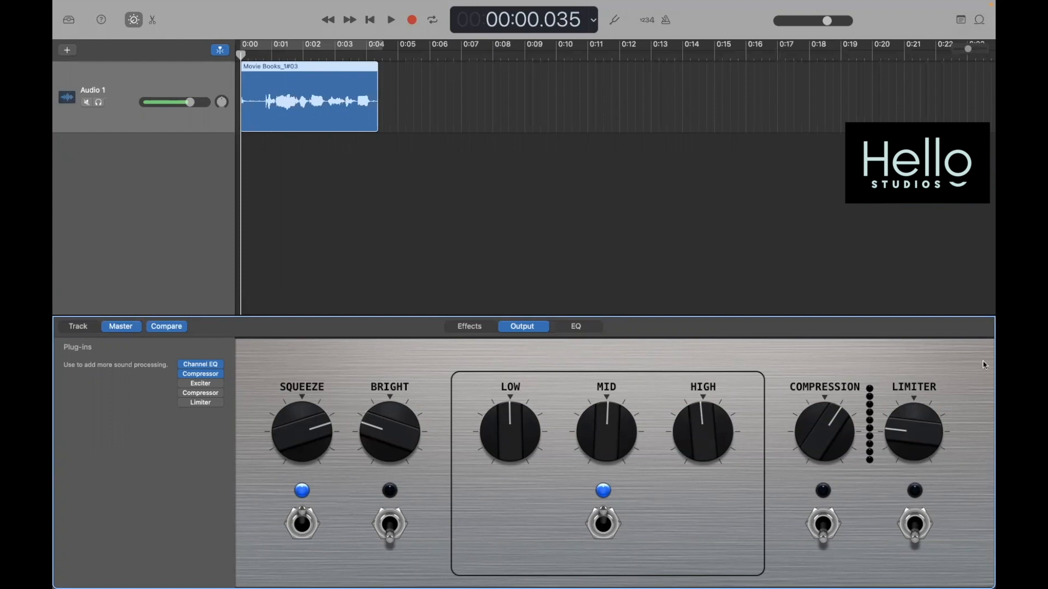
pyautogui.click(475, 329)
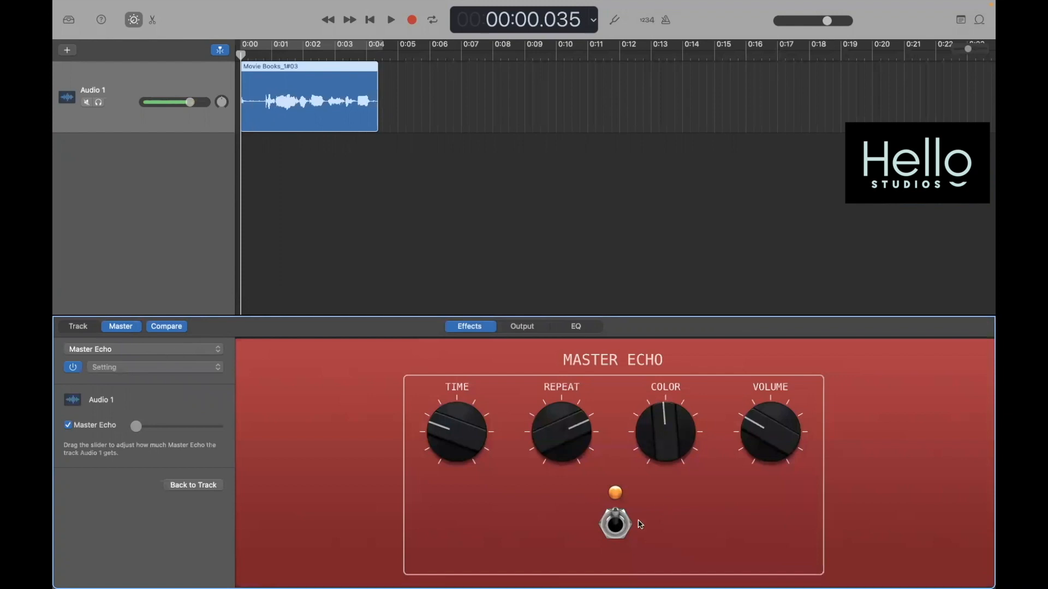
# Open the recorded clip in an enlarged audio editor, enable Flex and show the track's pitch correction settings
pyautogui.click(154, 20)
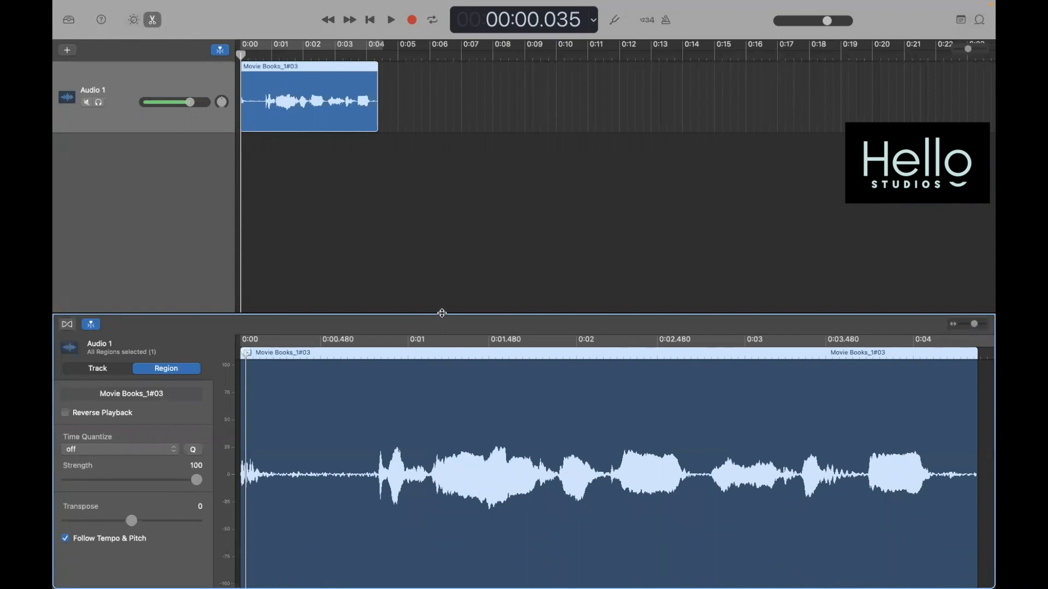
pyautogui.moveTo(441, 312); pyautogui.dragTo(444, 261)
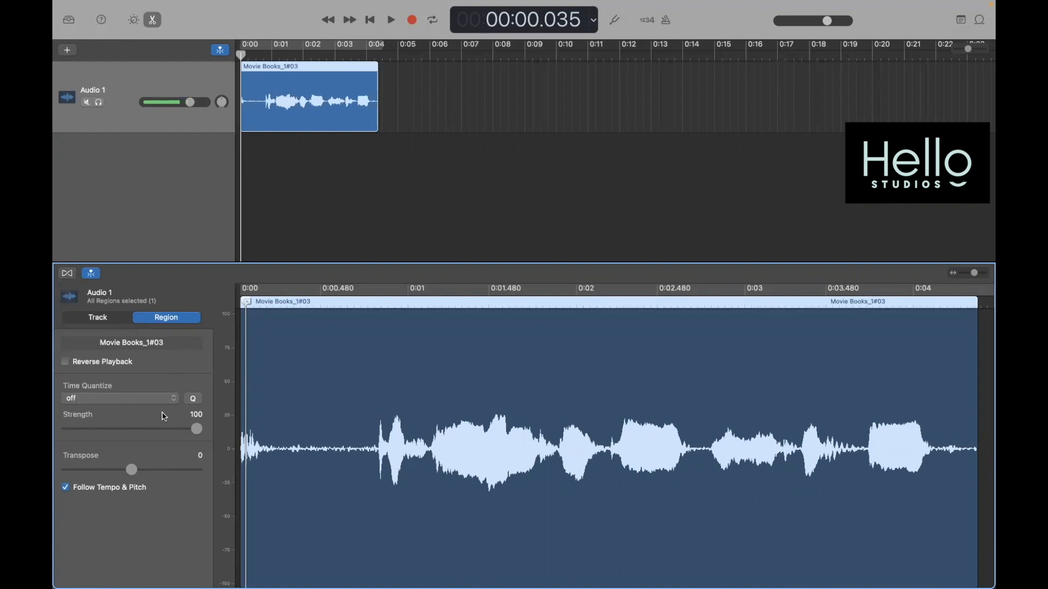
pyautogui.moveTo(195, 433); pyautogui.dragTo(219, 424)
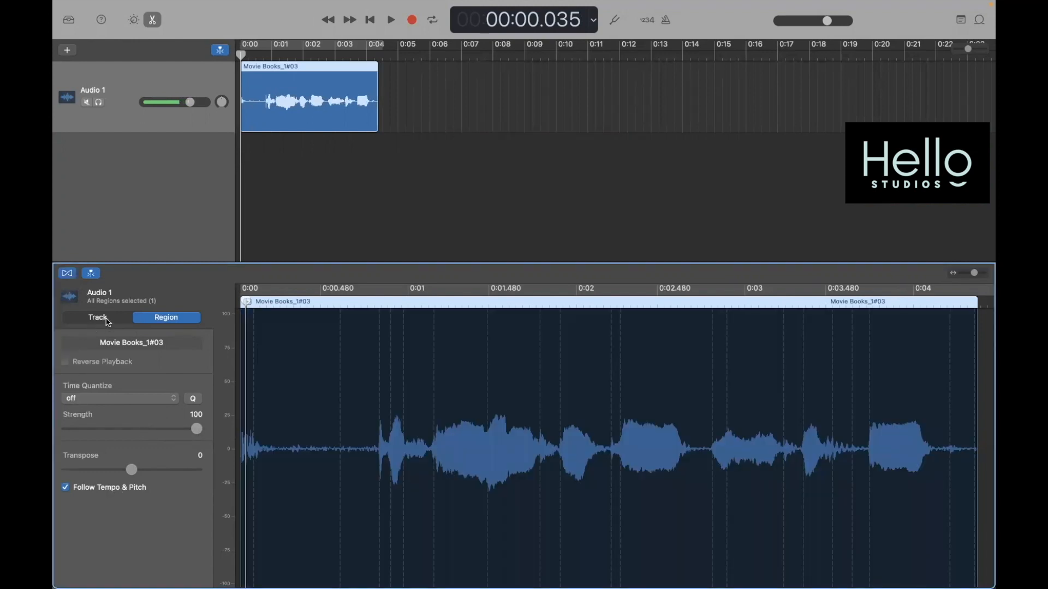
pyautogui.click(108, 323)
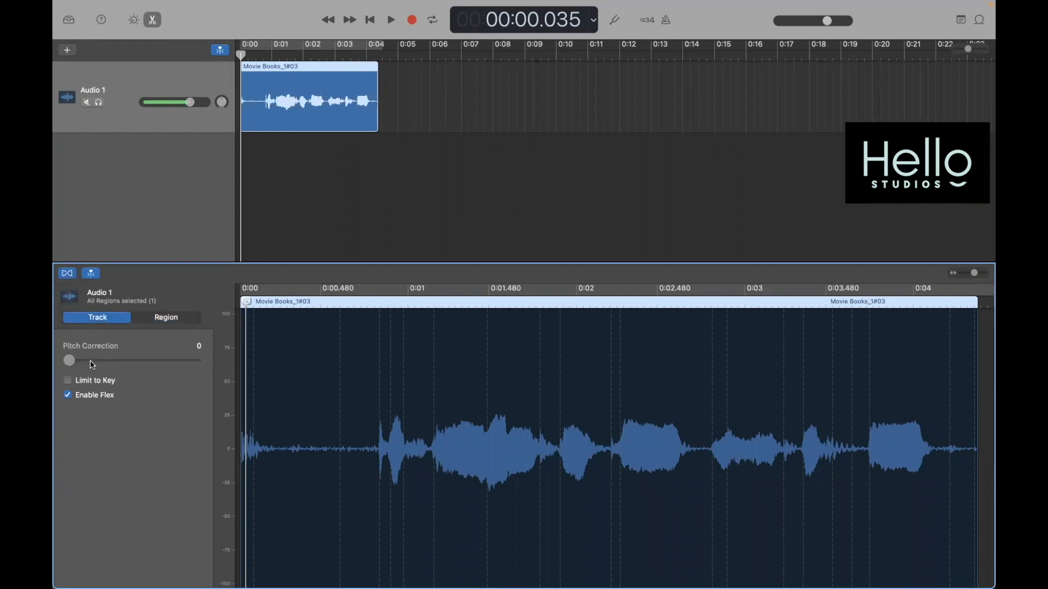
# Trim the end of the recorded clip to about 4 seconds and place the playhead at 00:01.000
pyautogui.click(280, 55)
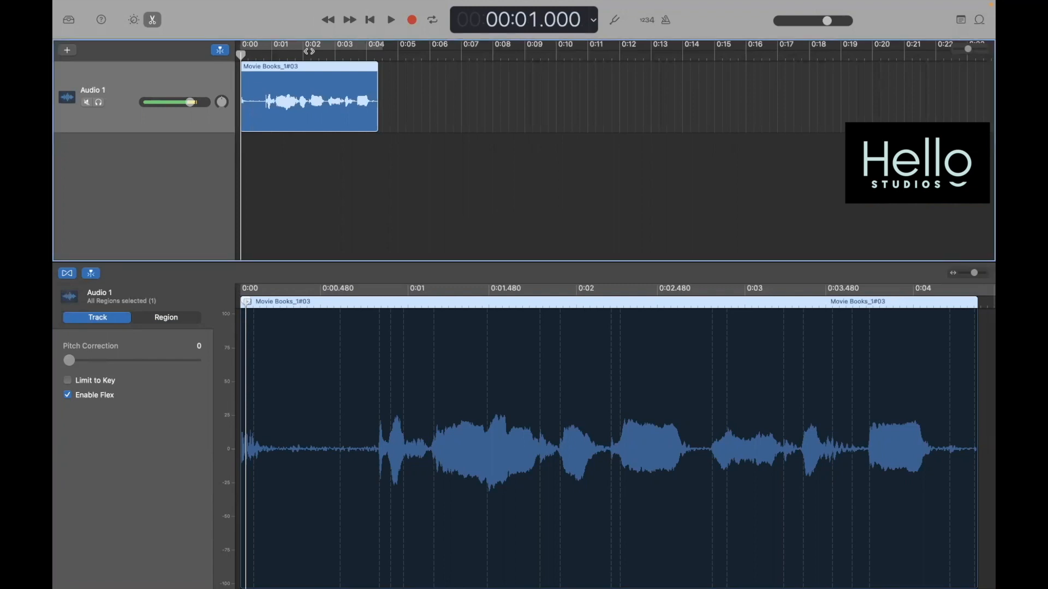
pyautogui.click(237, 52)
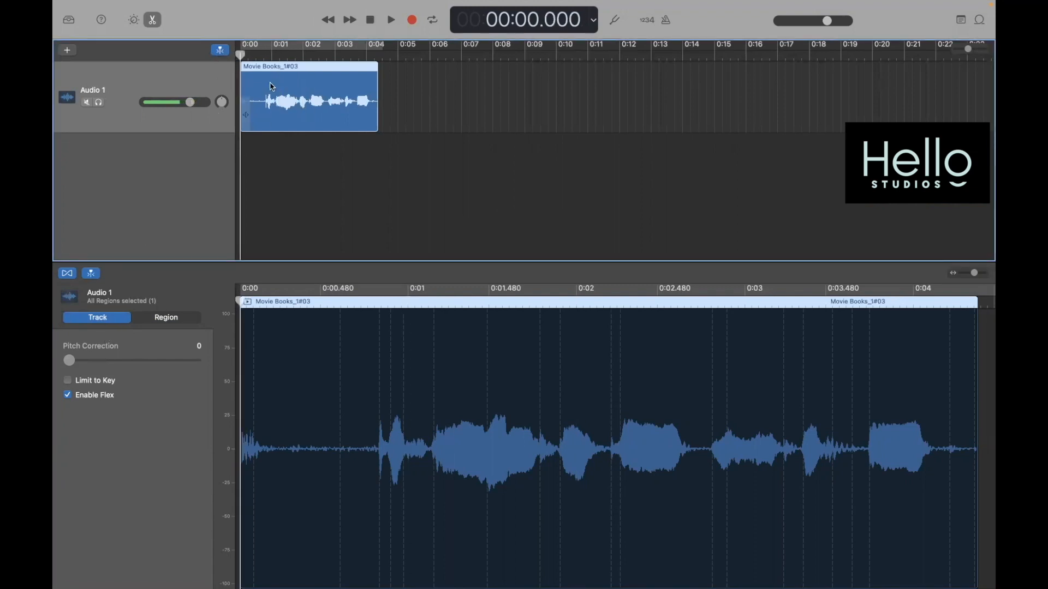
pyautogui.click(269, 53)
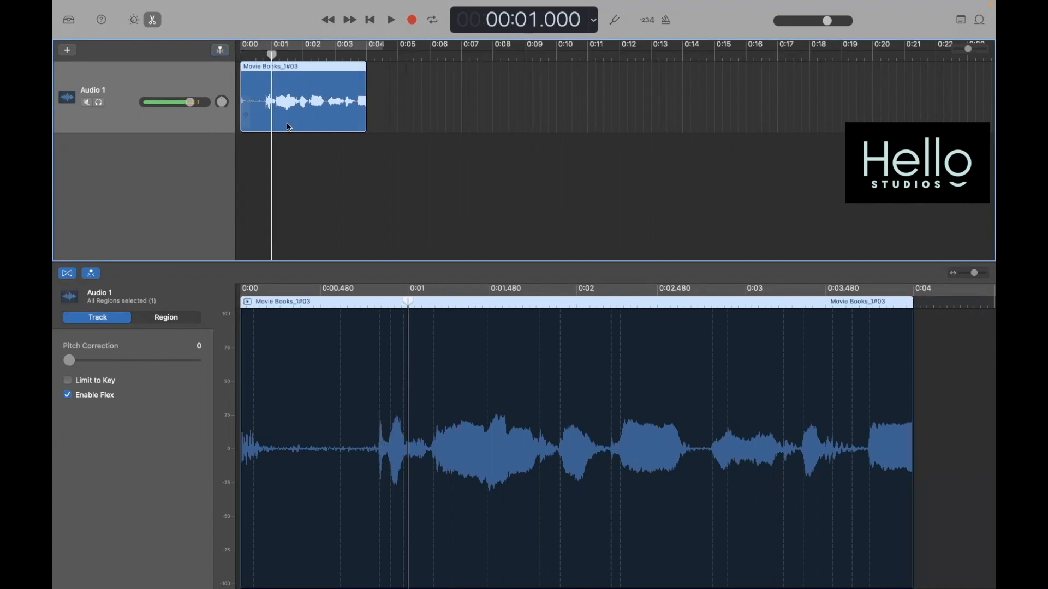
# Split the recorded clip at the playhead, one second in
pyautogui.rightClick(320, 81)
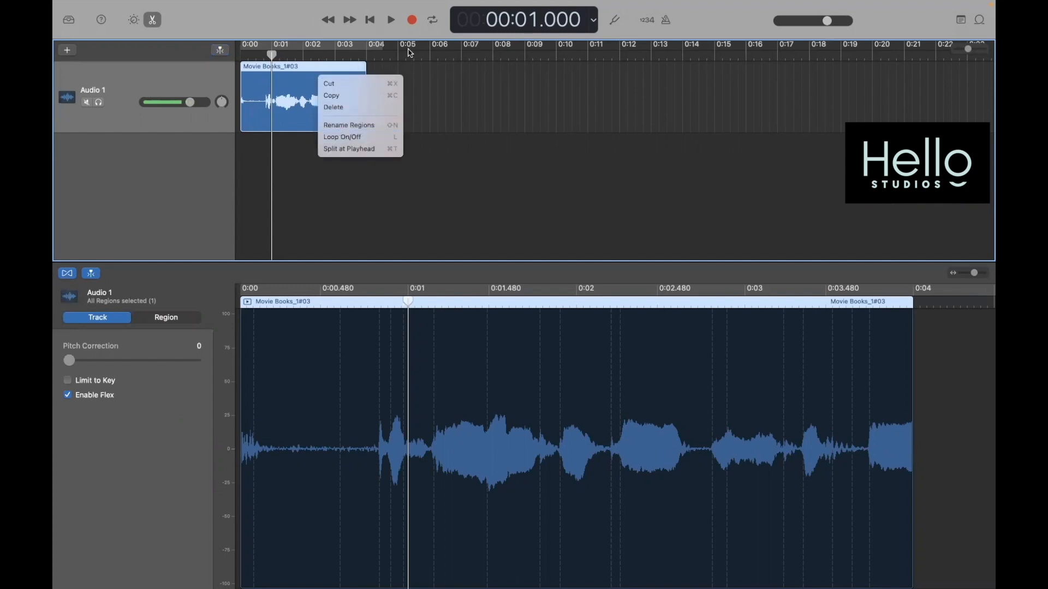
pyautogui.click(389, 68)
pyautogui.moveTo(365, 88)
pyautogui.mouseDown()
pyautogui.moveTo(645, 82)
pyautogui.moveTo(484, 71)
pyautogui.moveTo(498, 69)
pyautogui.moveTo(699, 81)
pyautogui.moveTo(350, 86)
pyautogui.mouseUp()
pyautogui.rightClick(349, 87)
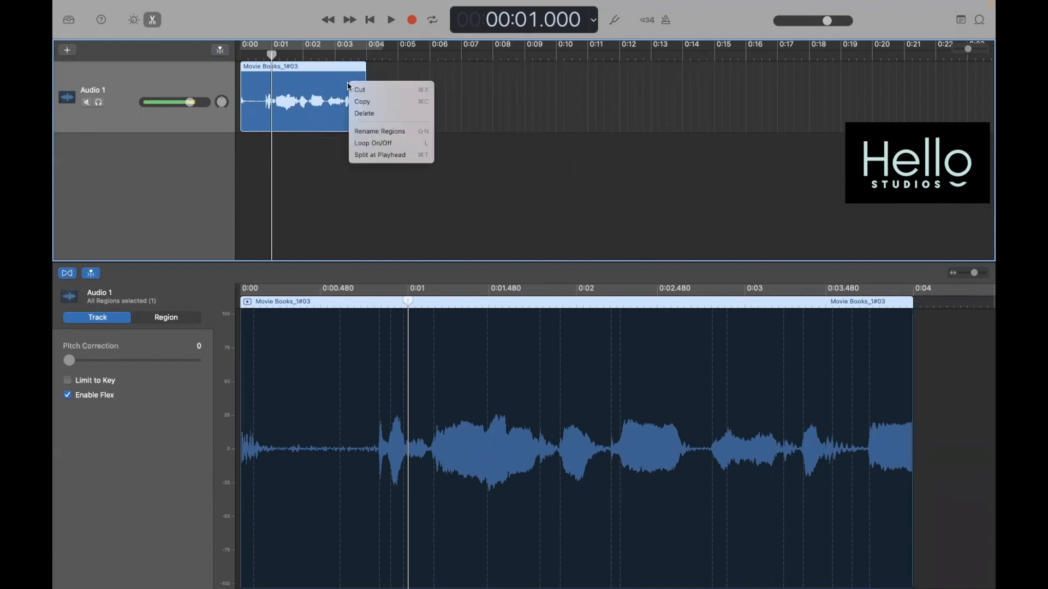
pyautogui.click(371, 156)
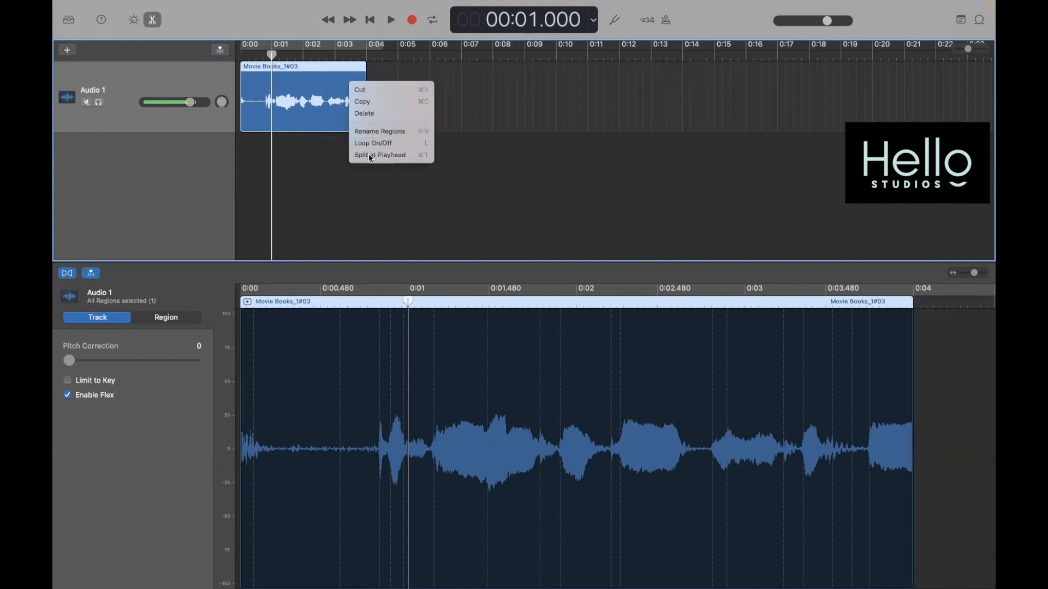
# Move the playhead to 00:01.875 and select the two split pieces in turn to check that they are separate
pyautogui.click(300, 56)
pyautogui.click(252, 95)
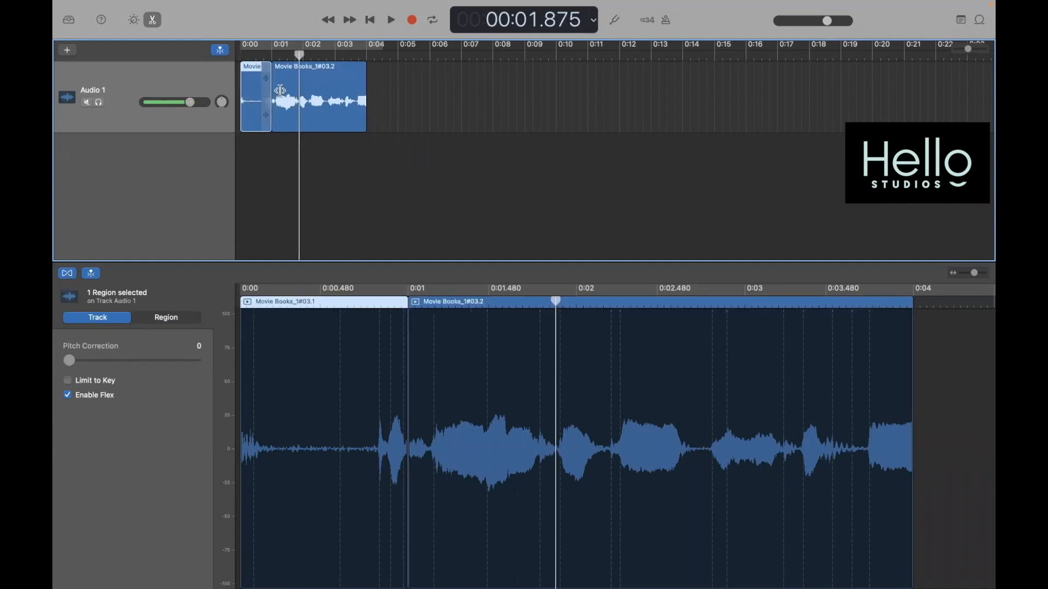
pyautogui.click(281, 95)
pyautogui.click(261, 95)
pyautogui.click(285, 95)
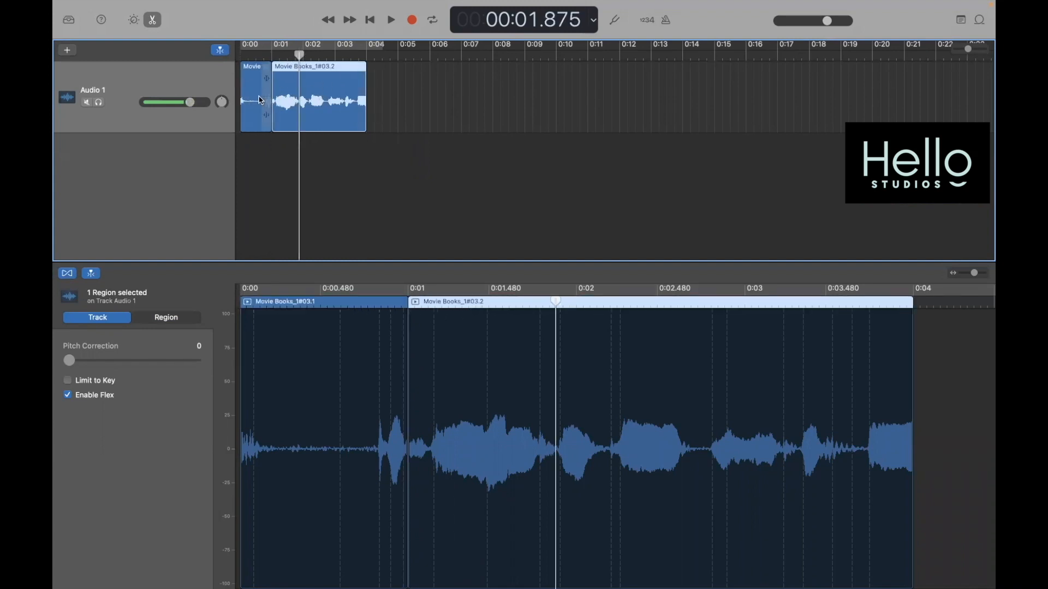
# Delete the short first piece of the split clip and undo the deletion
pyautogui.click(254, 95)
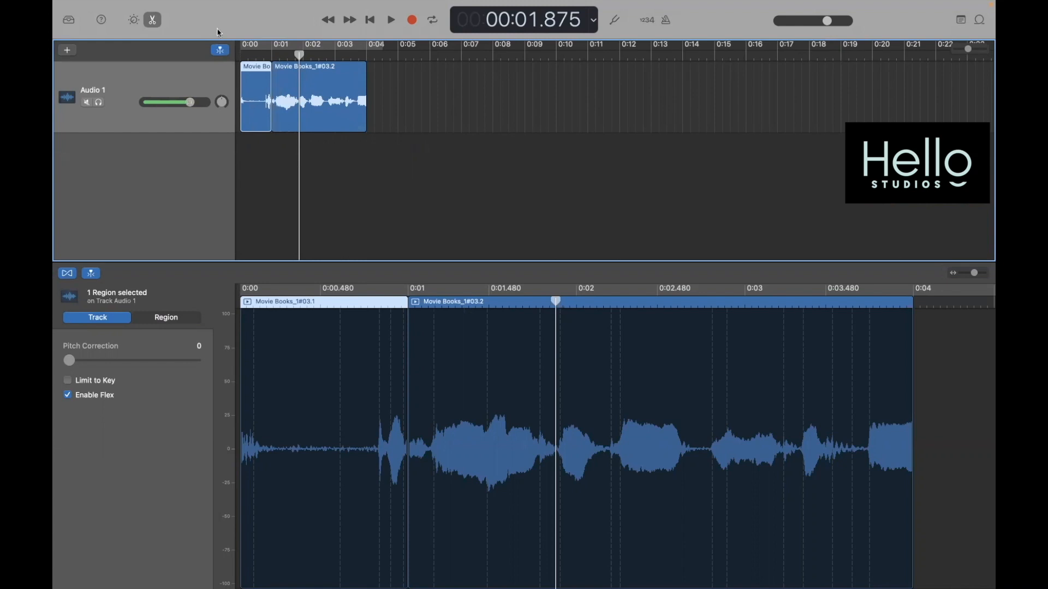
pyautogui.press('Delete')
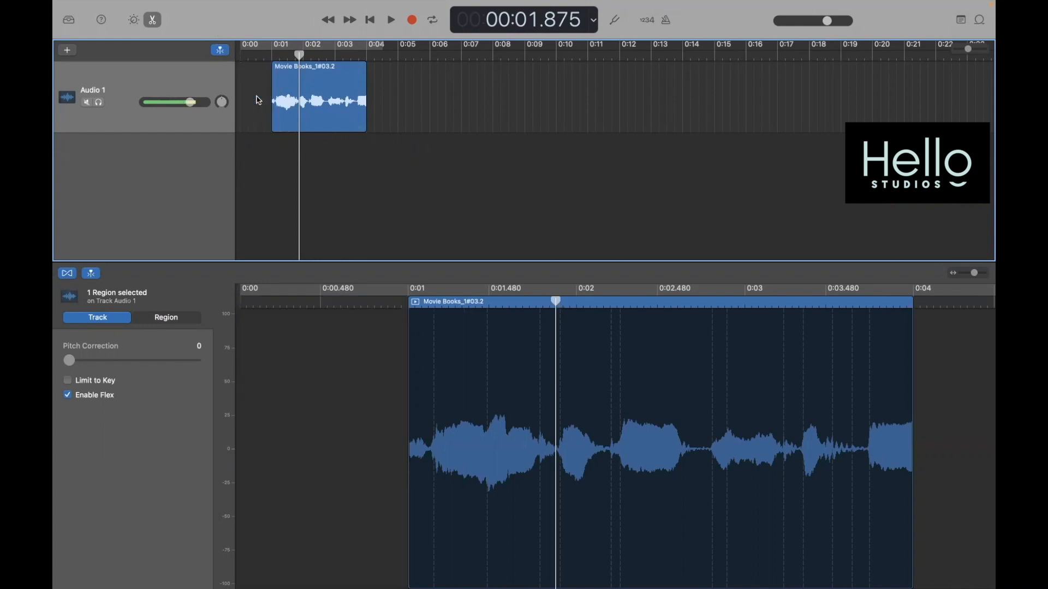
pyautogui.press('super+z')
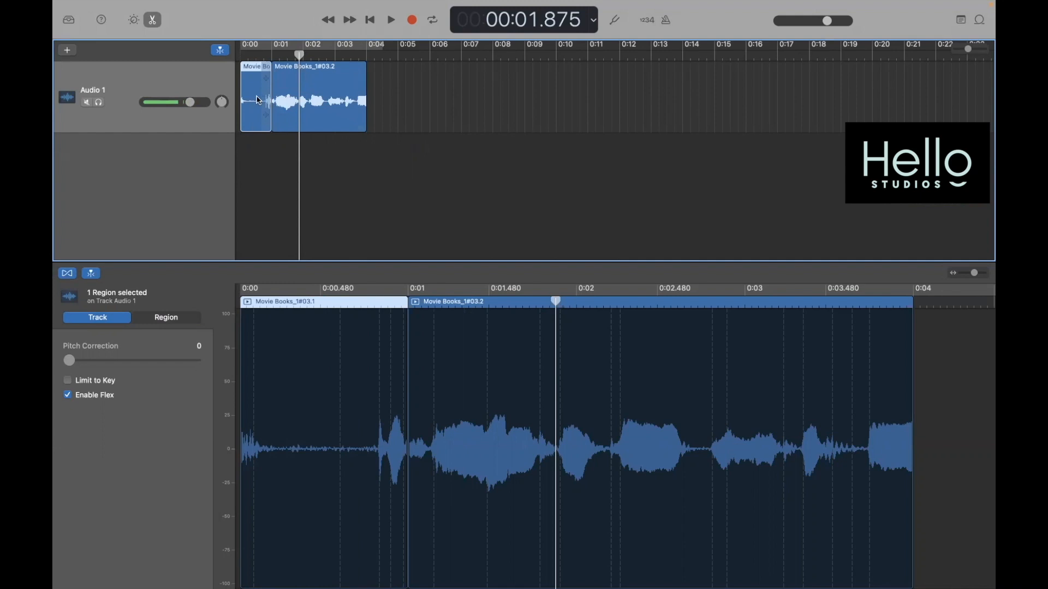
# Show the smart controls again, open the sound library and list the Voice presets
pyautogui.click(133, 19)
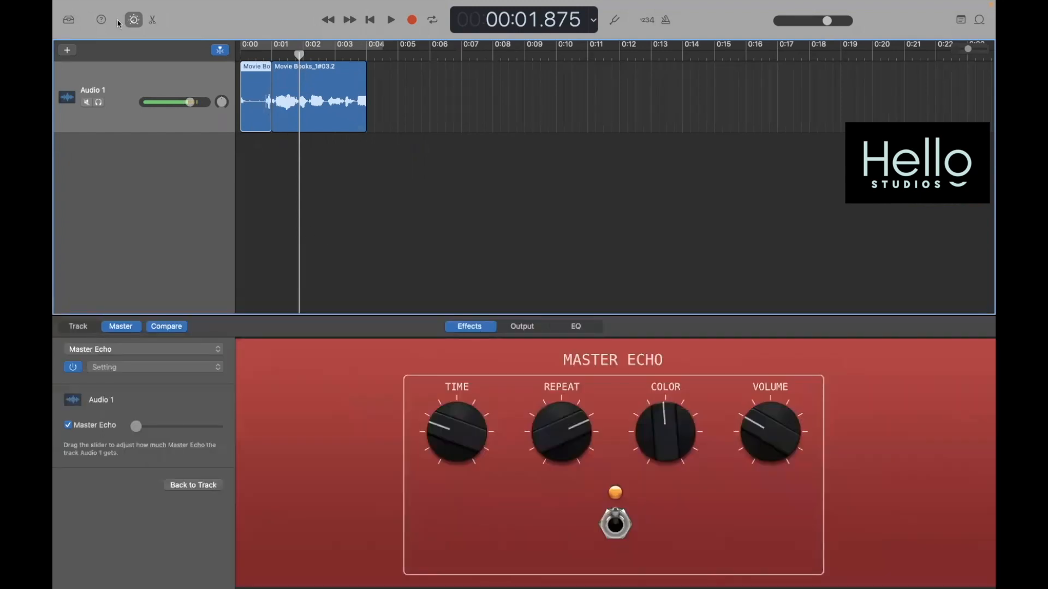
pyautogui.click(68, 20)
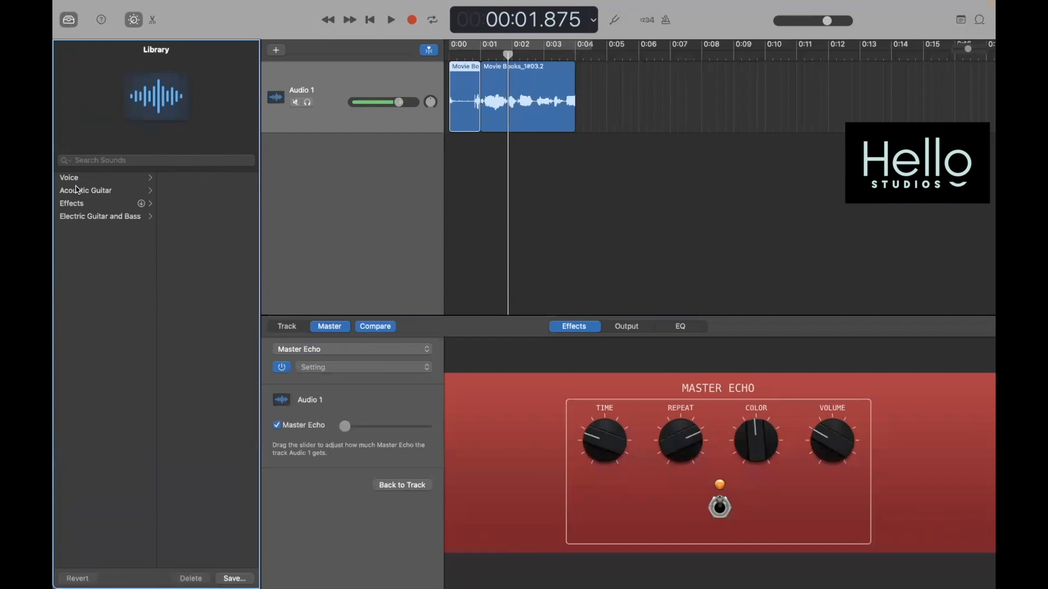
pyautogui.click(79, 179)
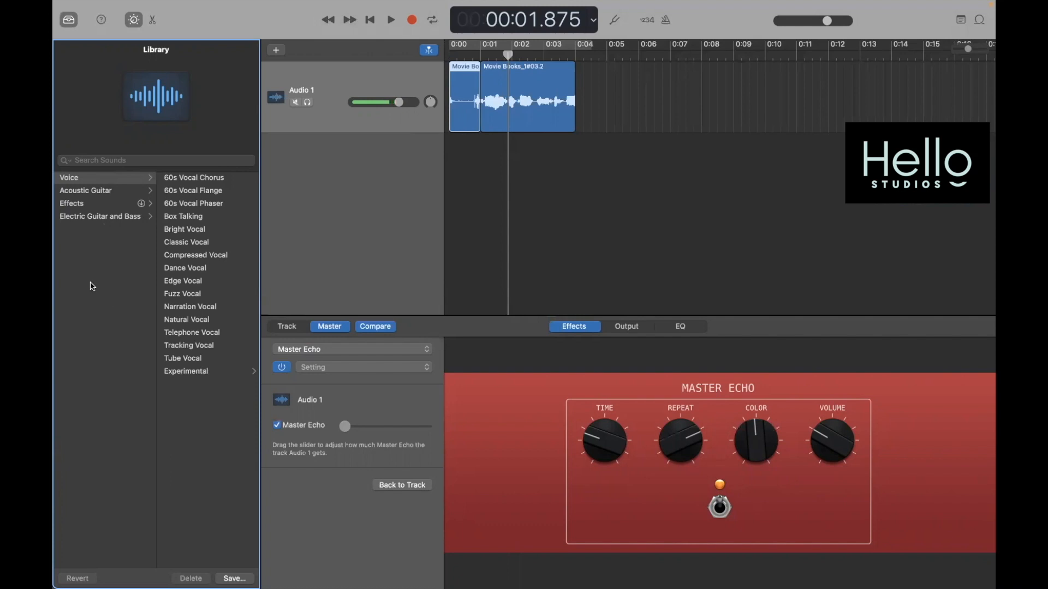
pyautogui.moveTo(273, 40)
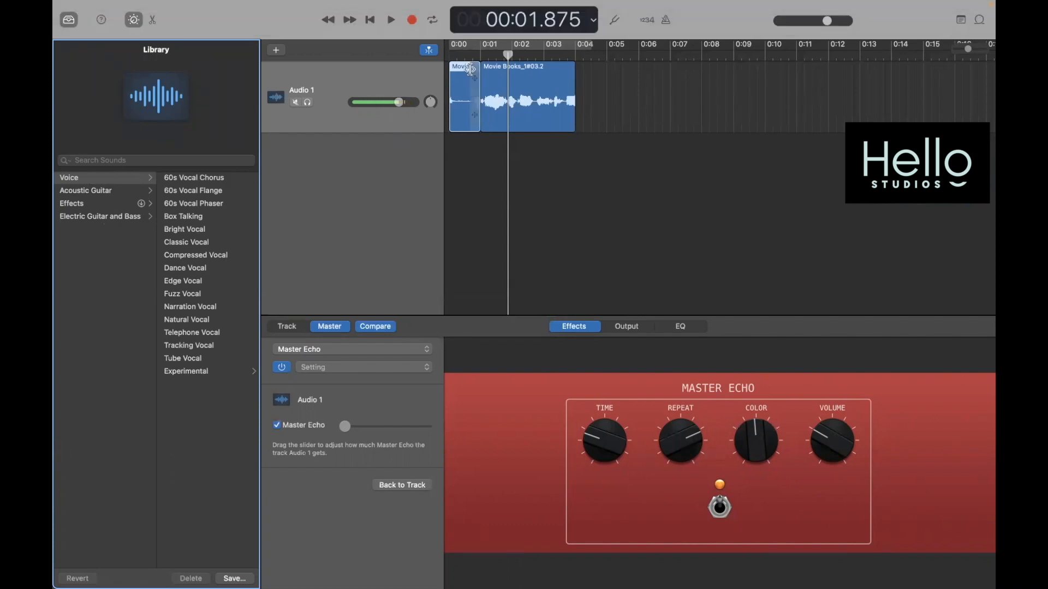
# Return the playhead to the start and pull the end-of-project marker back beside the recorded clip
pyautogui.click(448, 58)
pyautogui.scroll(-10, 726, 91)
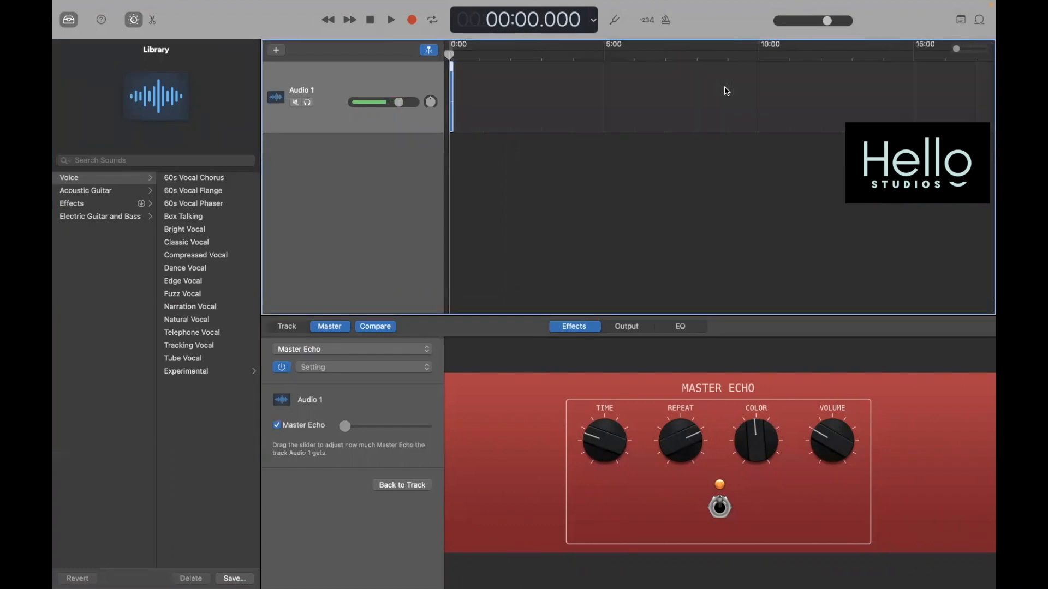
pyautogui.scroll(5, 726, 91)
pyautogui.scroll(-5, 726, 91)
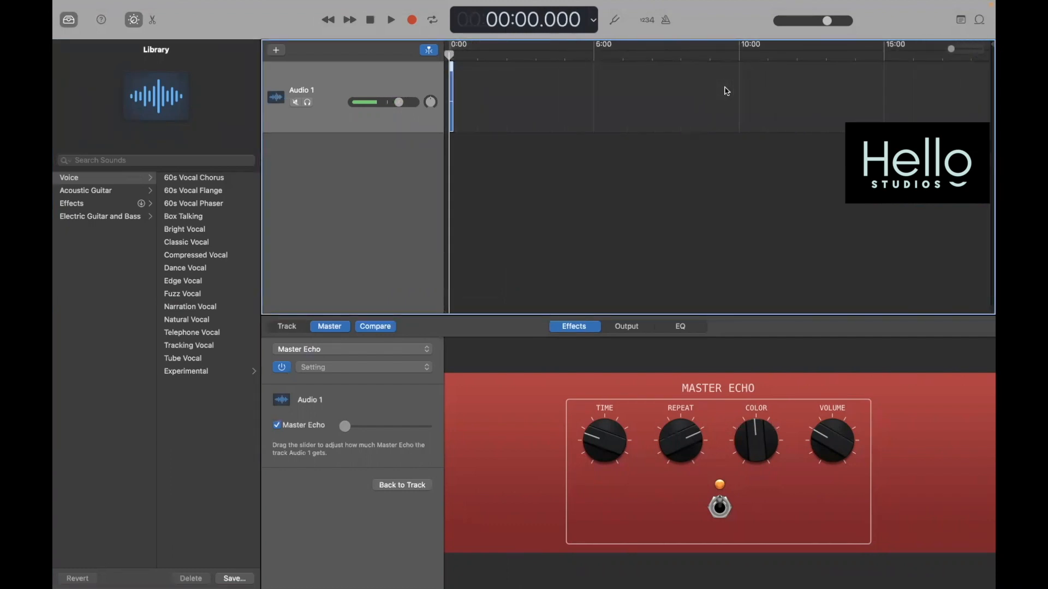
pyautogui.moveTo(980, 47); pyautogui.dragTo(455, 62)
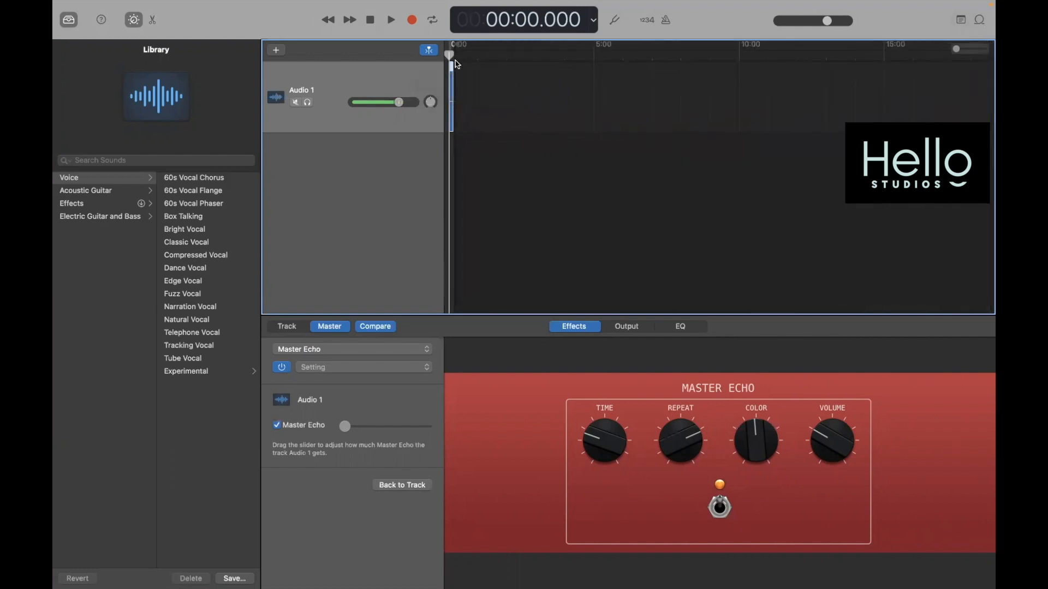
# Align the end-of-project marker with the end of the second piece, at about 00:00:04.005, and deselect the regions
pyautogui.scroll(10, 528, 96)
pyautogui.scroll(-4, 529, 96)
pyautogui.scroll(2, 529, 97)
pyautogui.scroll(-2, 529, 97)
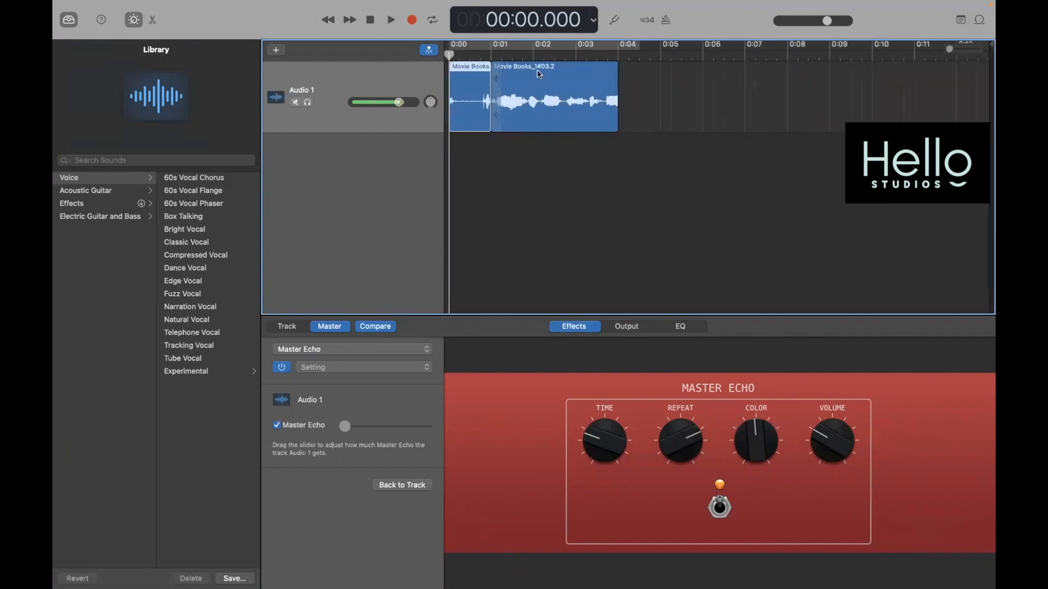
pyautogui.moveTo(980, 43)
pyautogui.mouseDown()
pyautogui.moveTo(974, 51)
pyautogui.moveTo(568, 53)
pyautogui.moveTo(619, 56)
pyautogui.mouseUp()
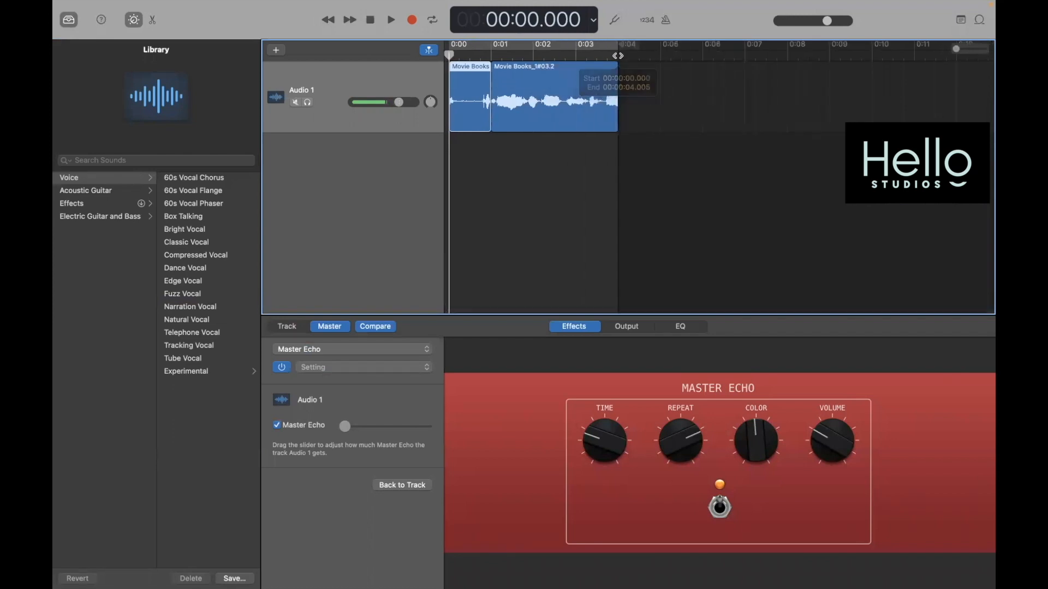
pyautogui.moveTo(463, 64); pyautogui.dragTo(620, 64)
pyautogui.moveTo(488, 70); pyautogui.dragTo(488, 71)
pyautogui.click(500, 184)
# Open the Export Song to Disk settings to review the name, location, format and quality, and cancel the export
pyautogui.moveTo(241, 2)
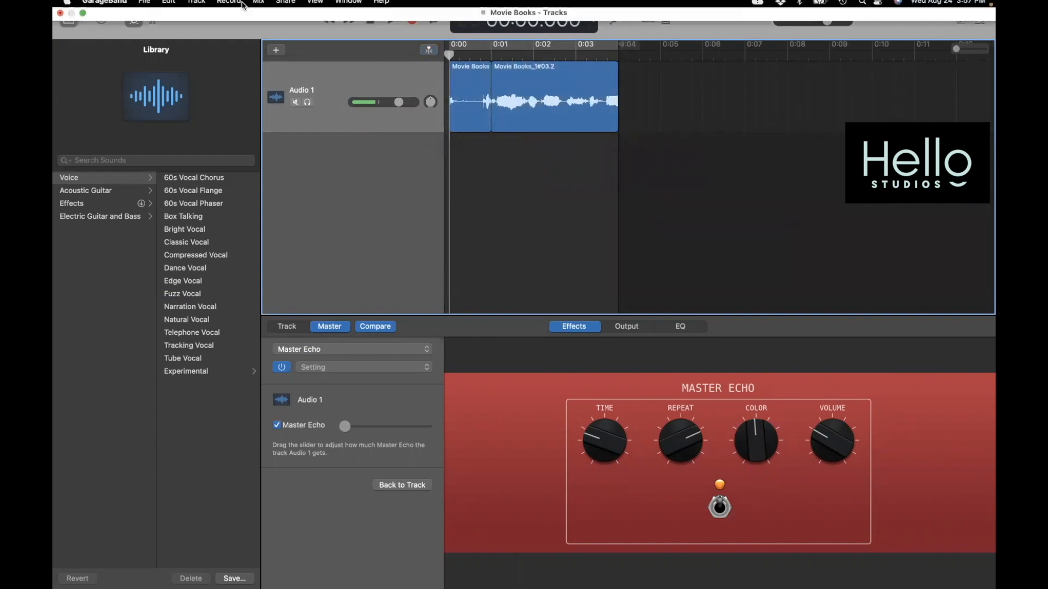
pyautogui.click(285, 6)
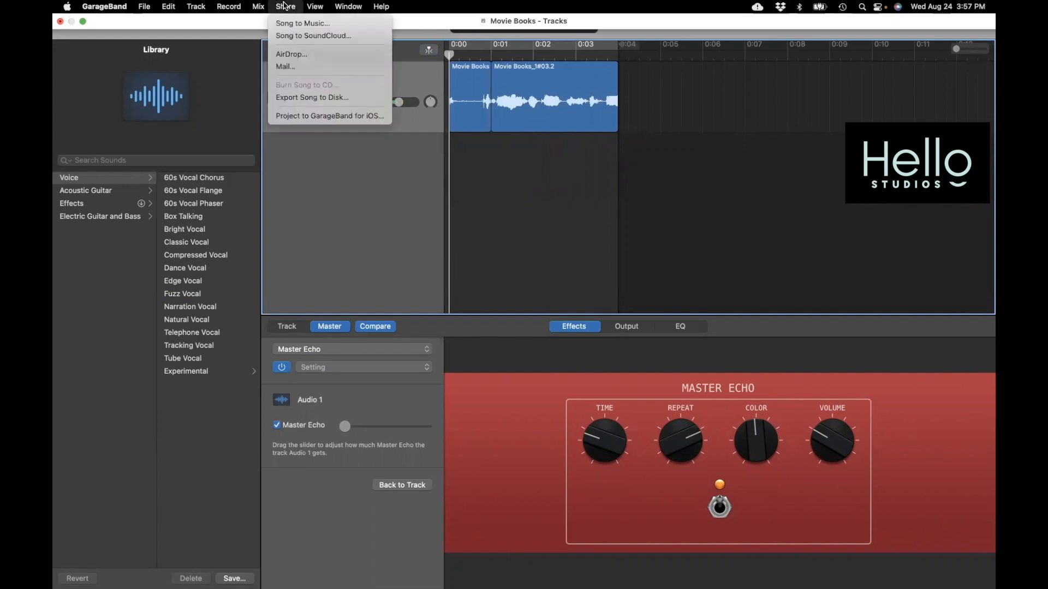
pyautogui.click(293, 98)
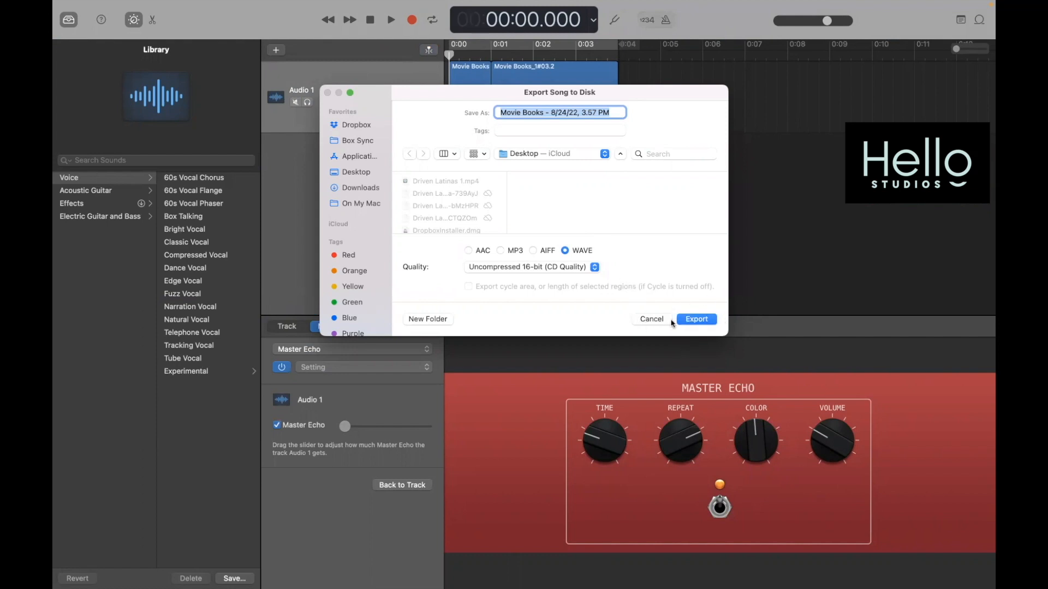
pyautogui.click(641, 321)
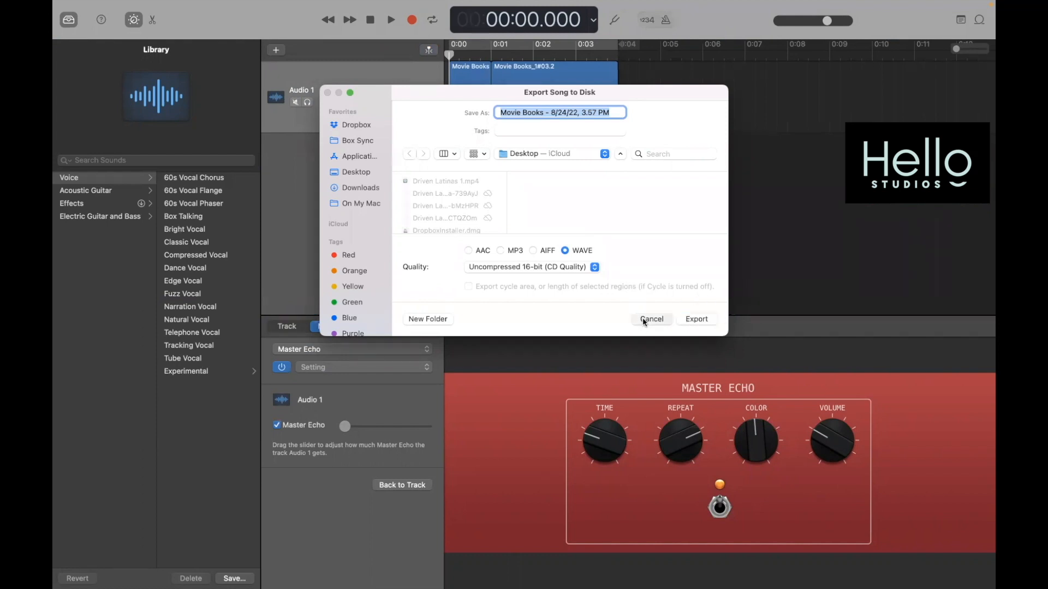